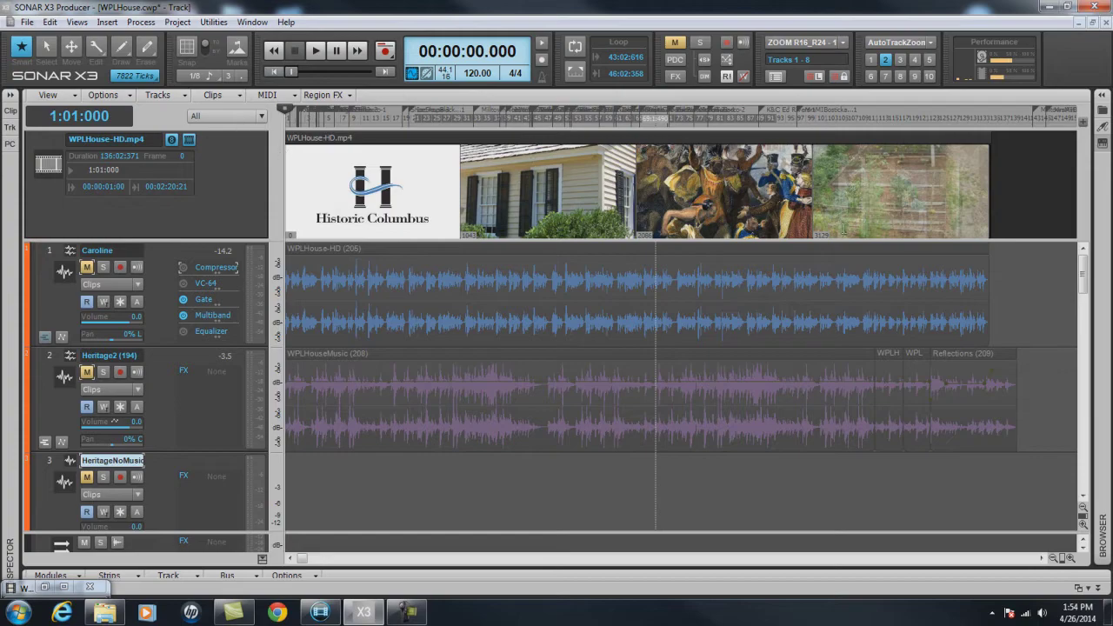
# Browse to the Columbus folder for a video import, select WPLHouse-HD.mp4 and cancel the import
pyautogui.hotkey('alt', 'f')
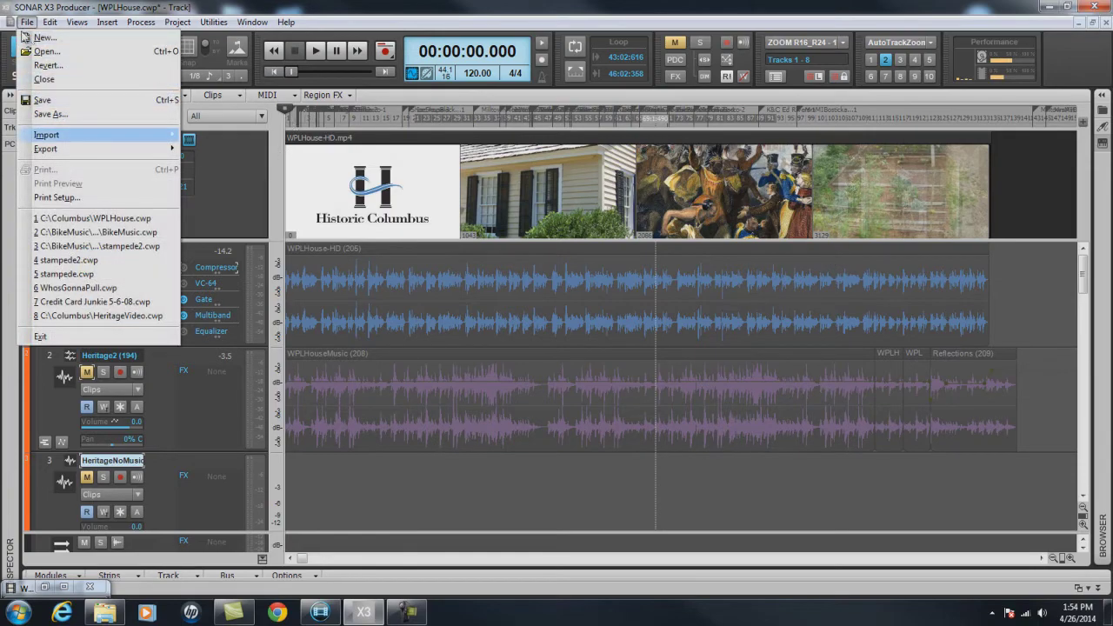
pyautogui.moveTo(157, 133)
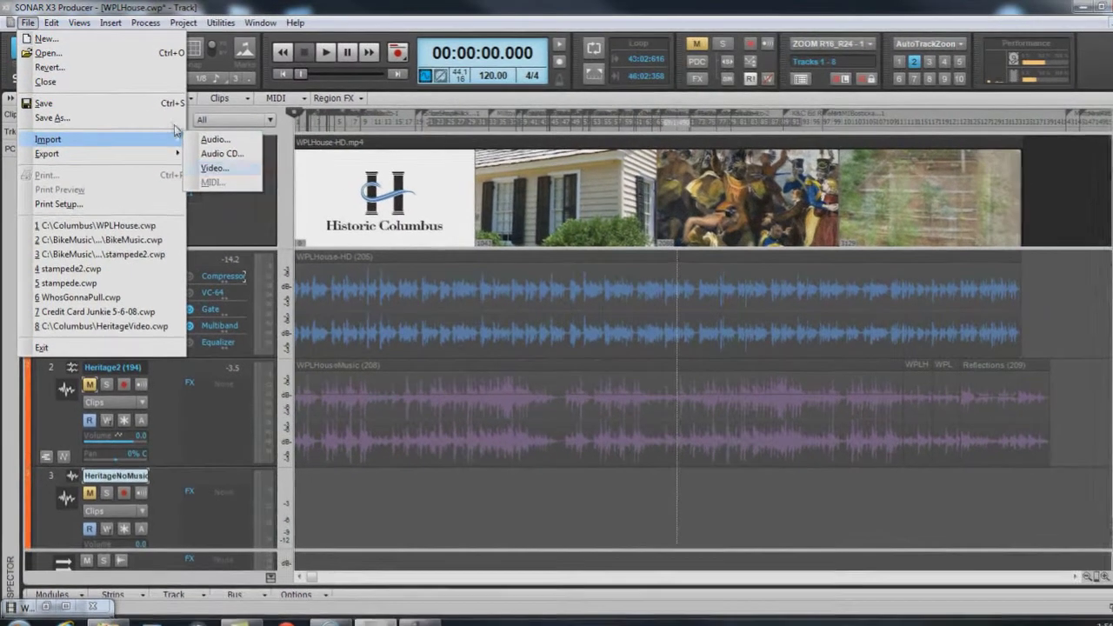
pyautogui.click(208, 163)
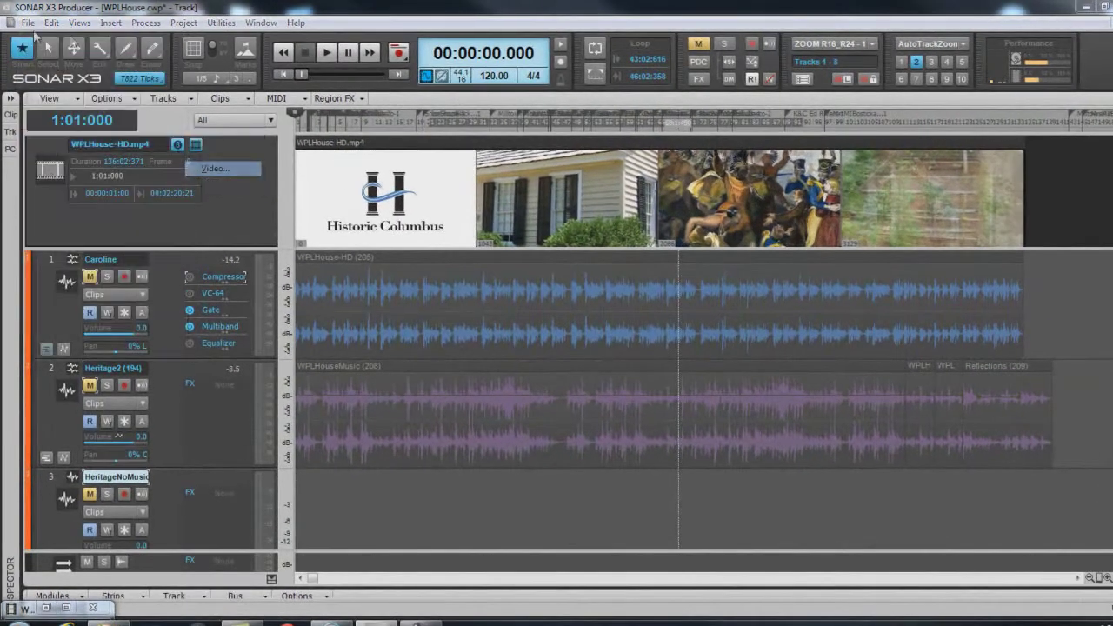
pyautogui.click(517, 315)
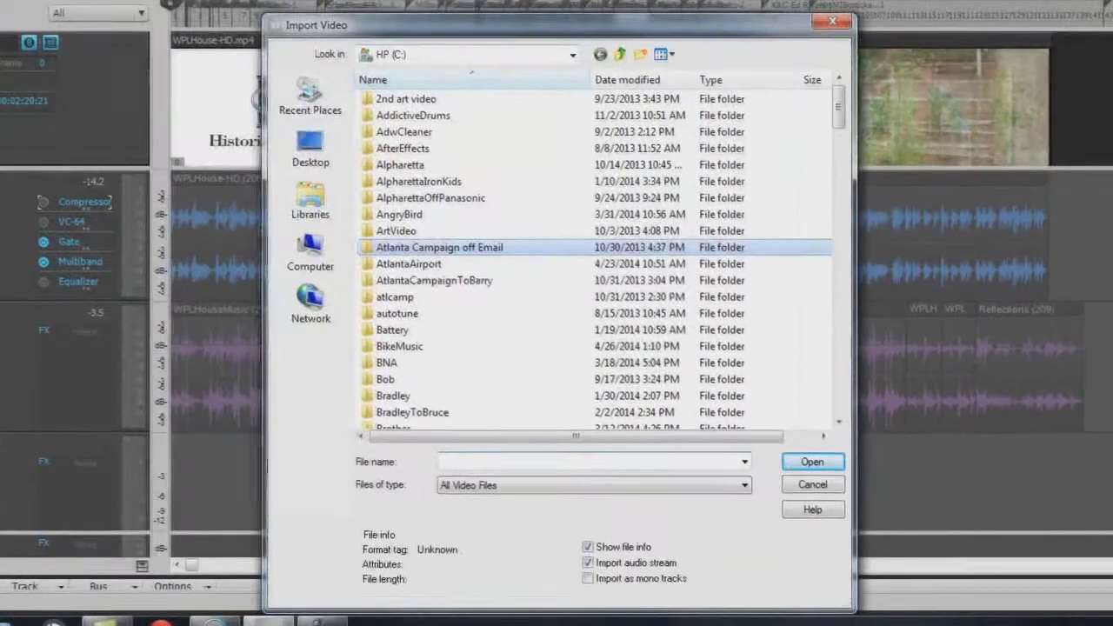
pyautogui.press('c')
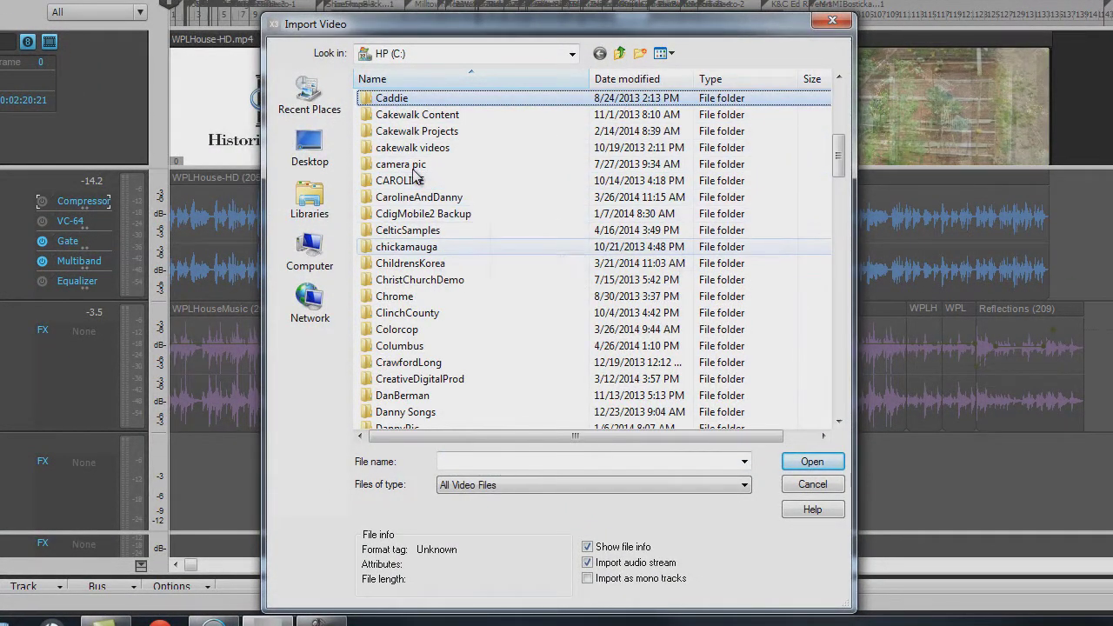
pyautogui.doubleClick(452, 346)
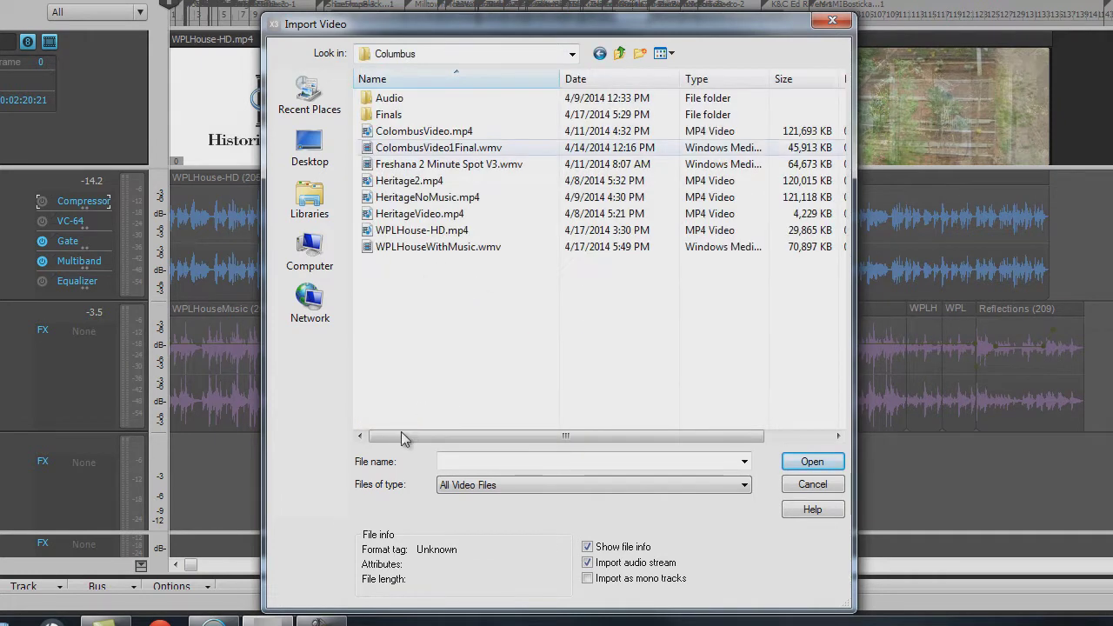
pyautogui.click(424, 231)
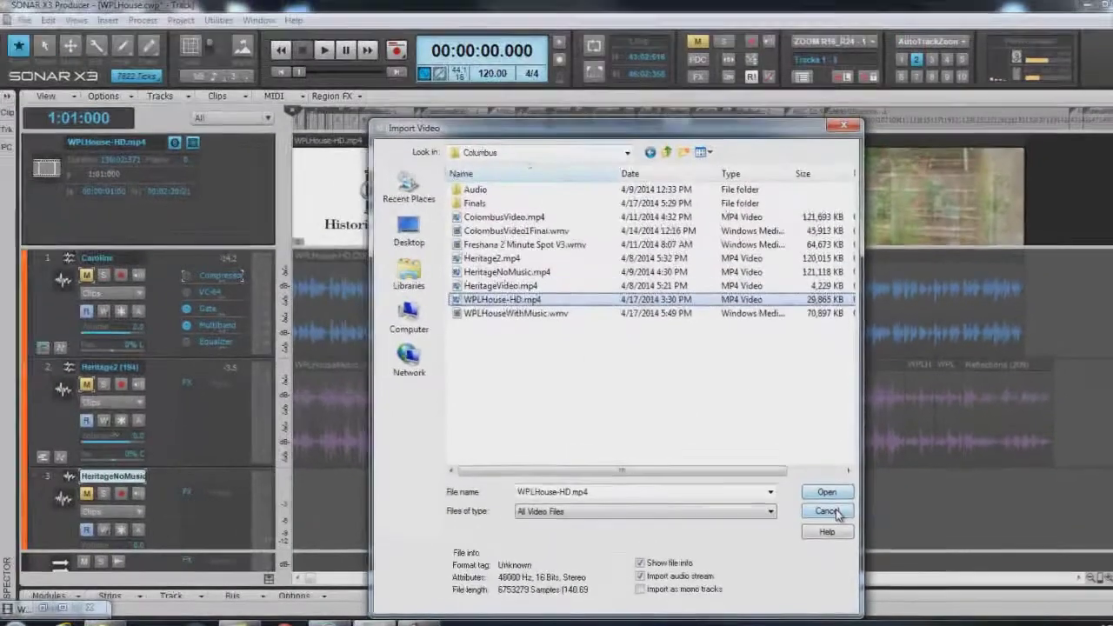
pyautogui.click(821, 485)
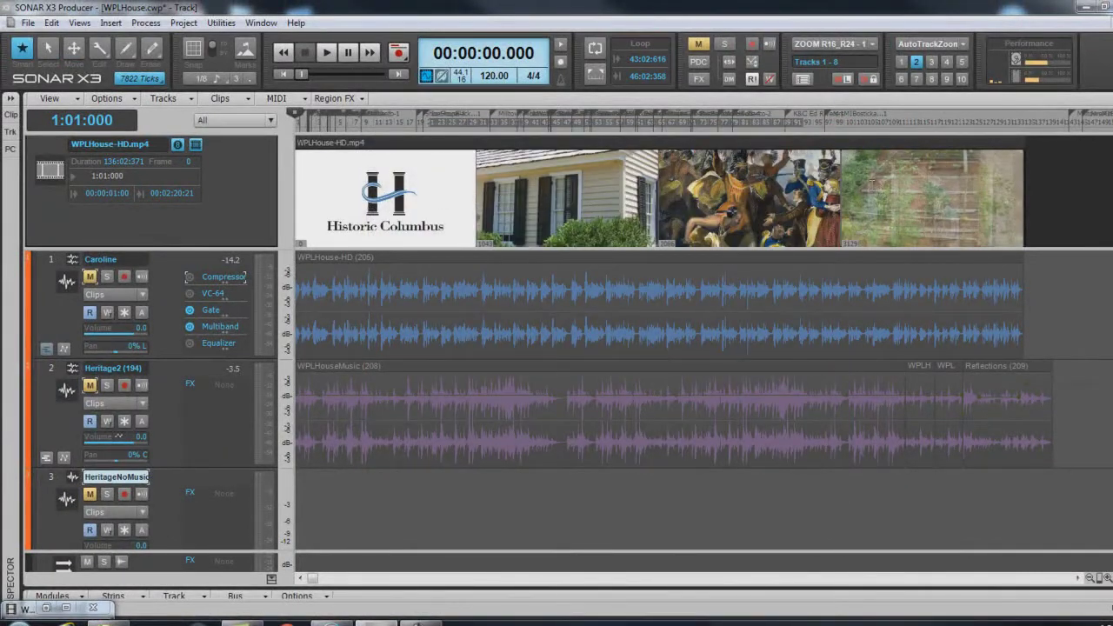
# Hide the thumbnails on the WPLHouse-HD.mp4 video track and show them again
pyautogui.rightClick(634, 193)
pyautogui.click(675, 202)
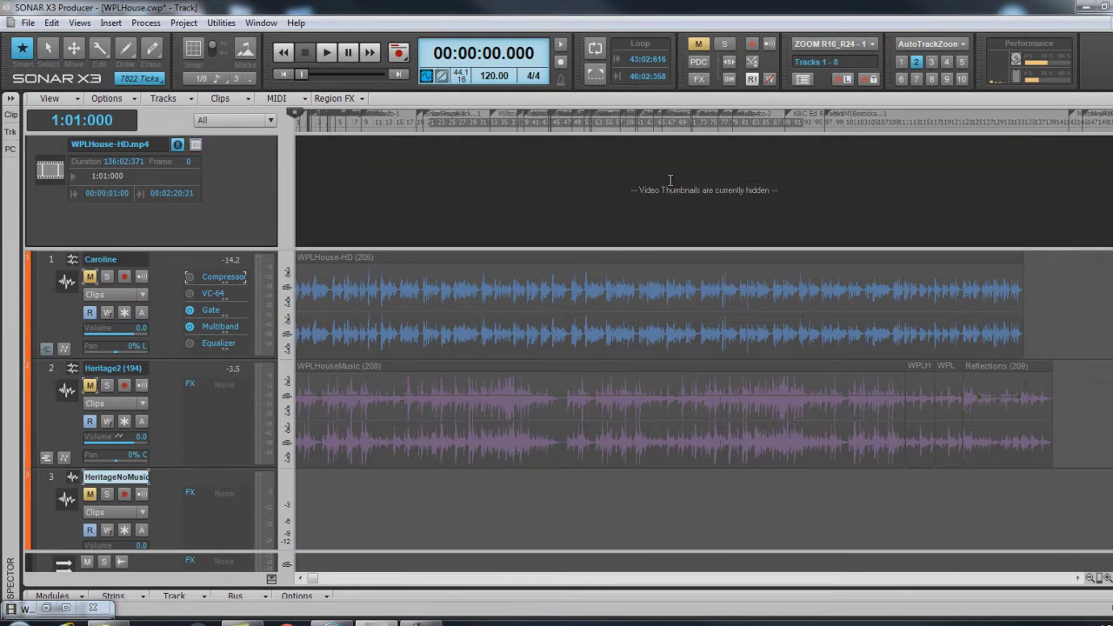
pyautogui.rightClick(671, 180)
pyautogui.press('Return')
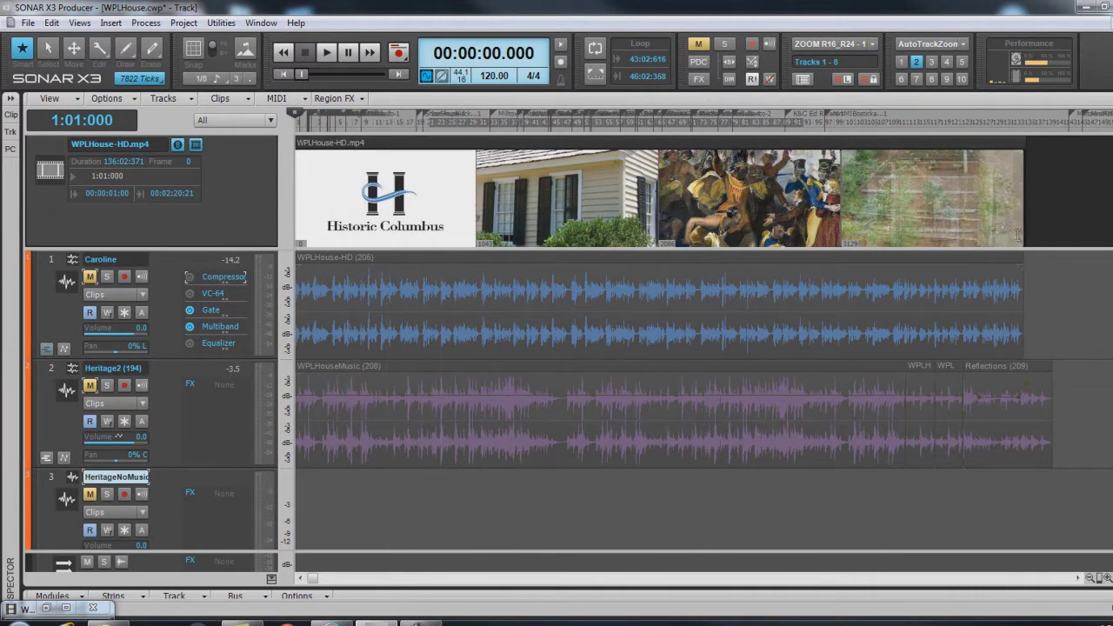
# Select track 1, which holds the WPLHouse-HD audio clip, and unmute it
pyautogui.press('Up')
pyautogui.press('Up')
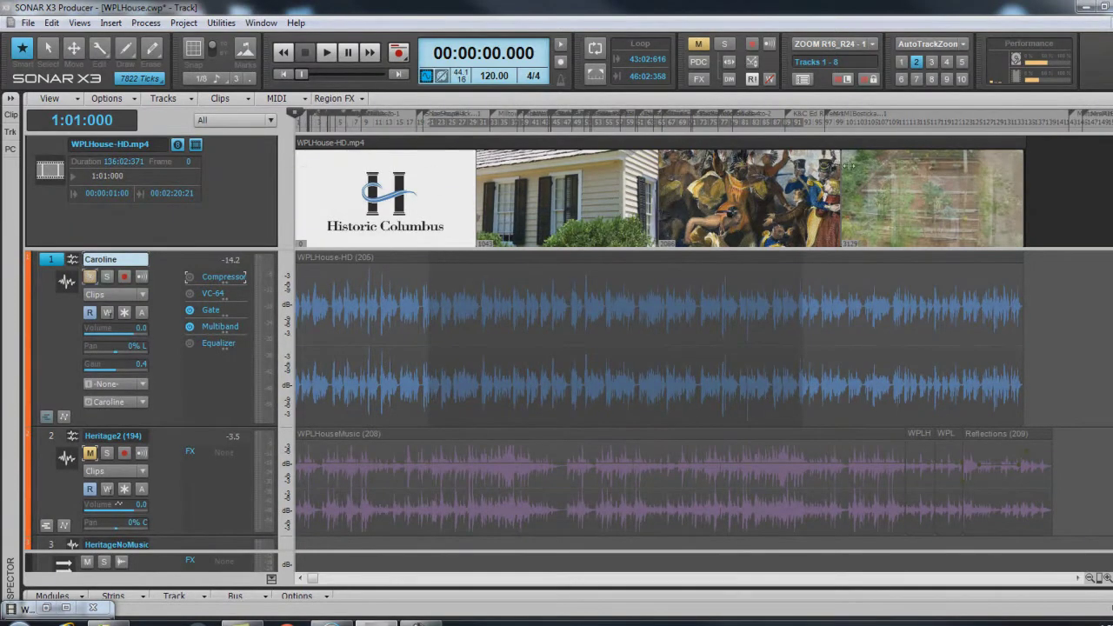
pyautogui.press('m')
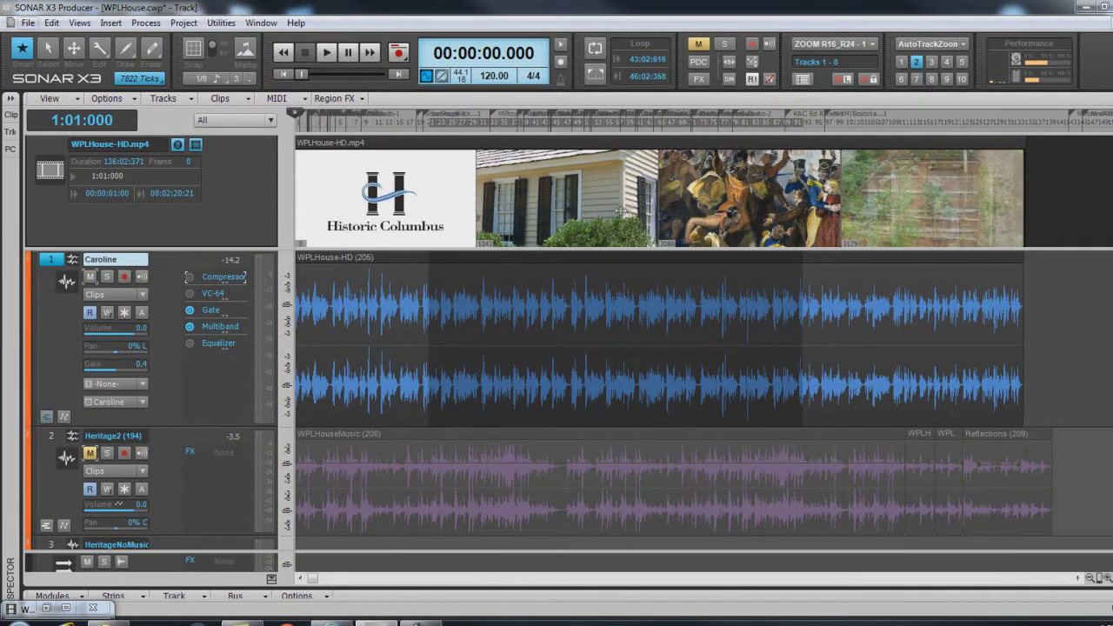
# Browse to the BikeMusic folder on the C: drive for an audio import and cancel the import
pyautogui.hotkey('alt', 'f')
pyautogui.press('Down')
pyautogui.press('Down')
pyautogui.press('Down')
pyautogui.press('Down')
pyautogui.press('Down')
pyautogui.press('Down')
pyautogui.press('Right')
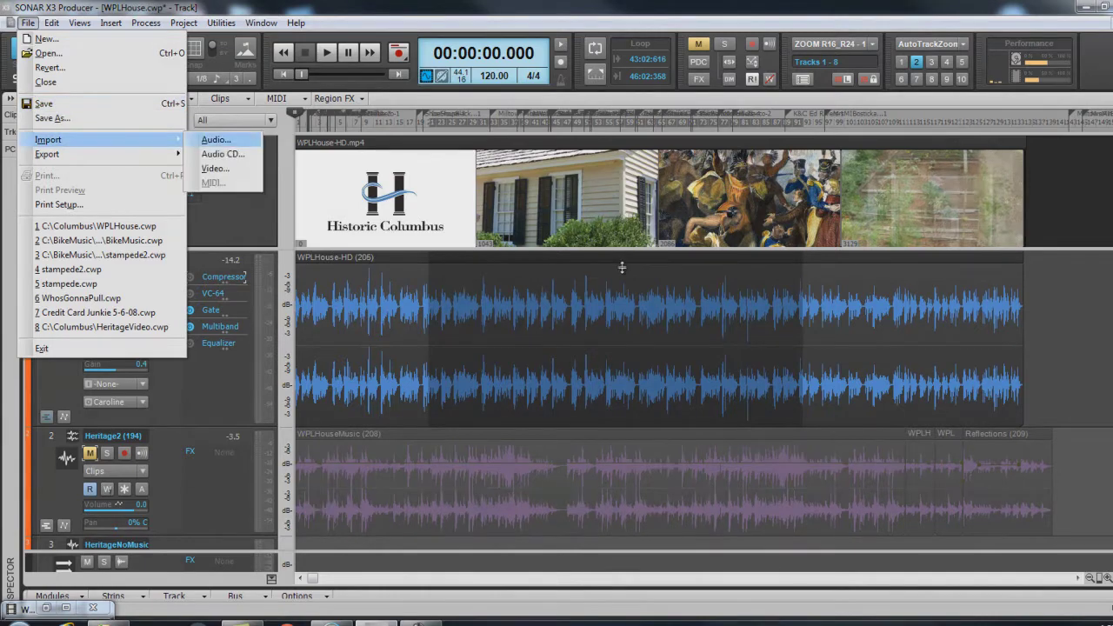
pyautogui.press('Return')
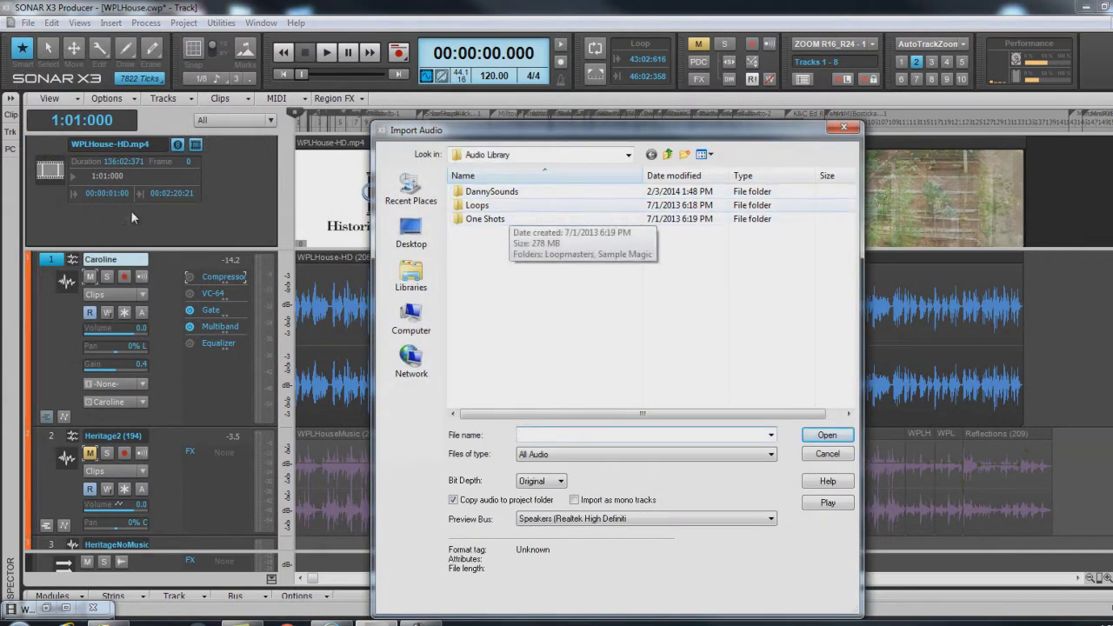
pyautogui.press('BackSpace')
pyautogui.press('BackSpace')
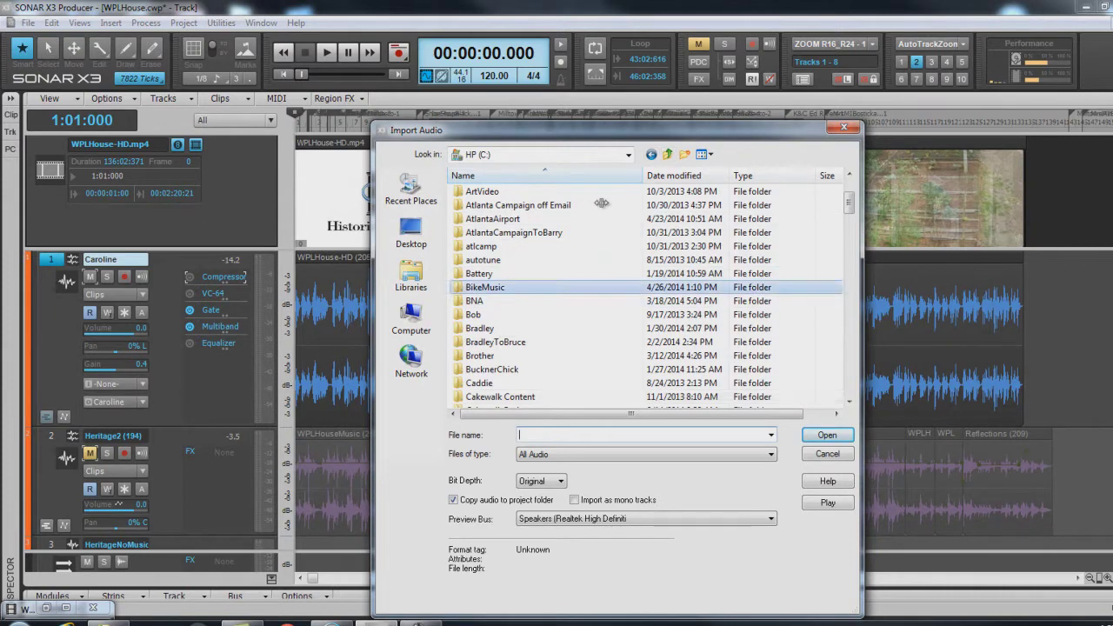
pyautogui.press('Return')
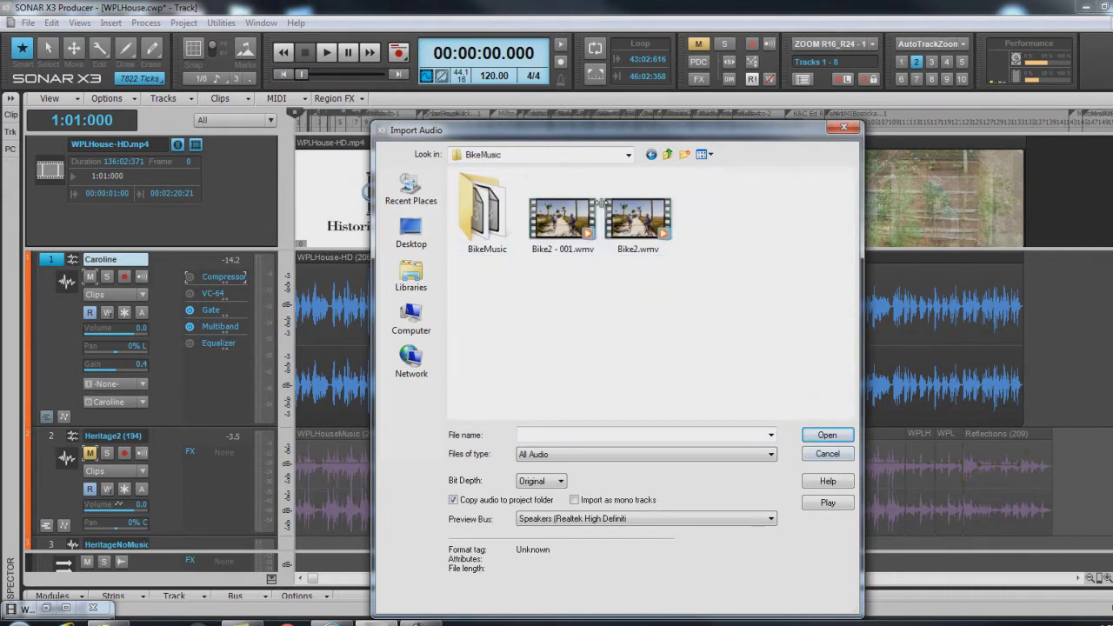
pyautogui.press('Escape')
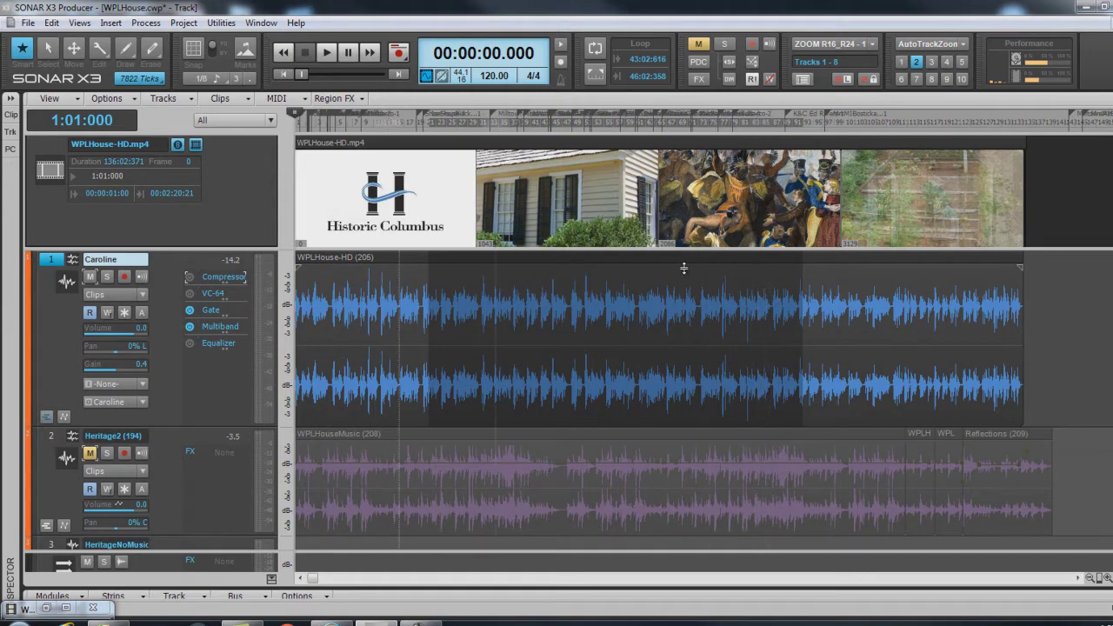
# Select the WPLHouseMusic clip on the Heritage2 (194) track and unmute that track
pyautogui.scroll(-2, 693, 289)
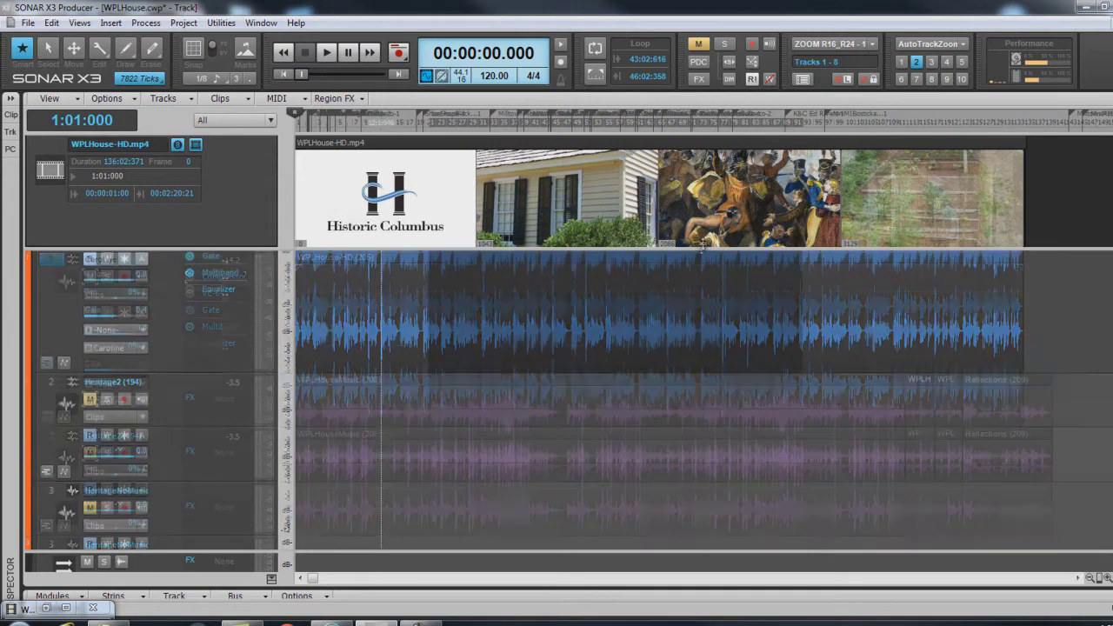
pyautogui.click(731, 390)
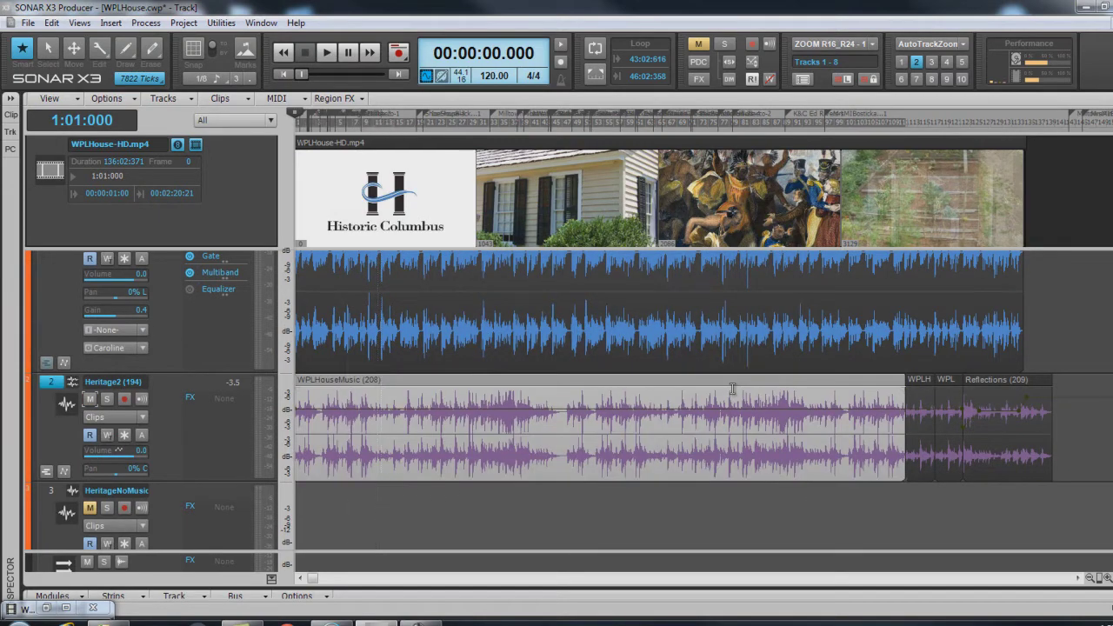
# Browse to the Columbus folder on the C: drive for an audio import and cancel the import
pyautogui.hotkey('alt', 'f')
pyautogui.press('Down')
pyautogui.press('Down')
pyautogui.press('Down')
pyautogui.press('Down')
pyautogui.press('Down')
pyautogui.press('Down')
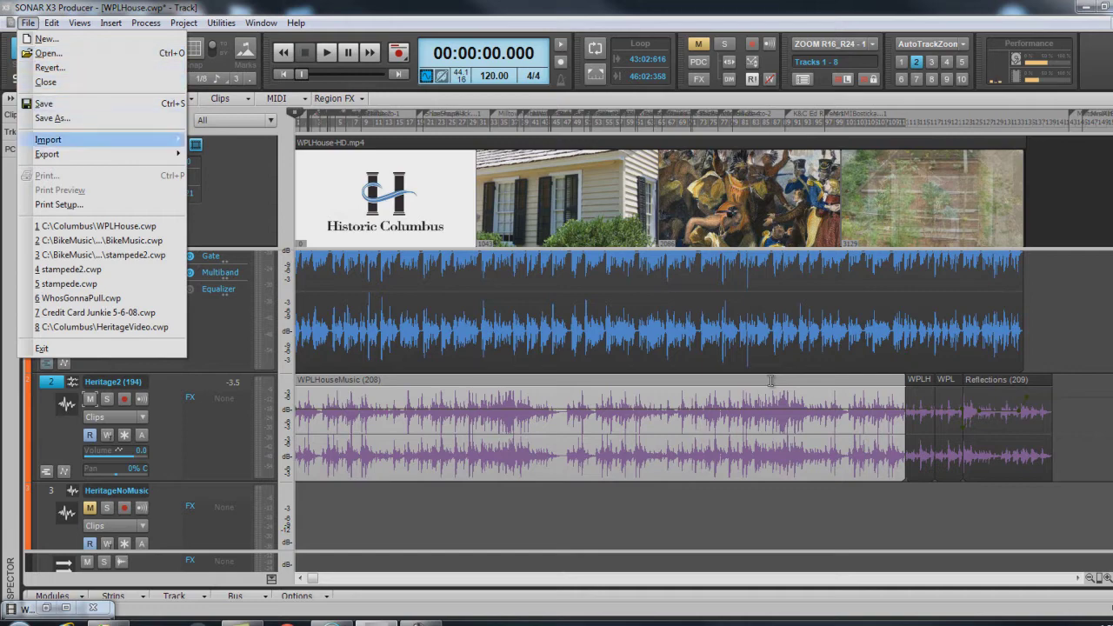
pyautogui.press('Right')
pyautogui.press('Return')
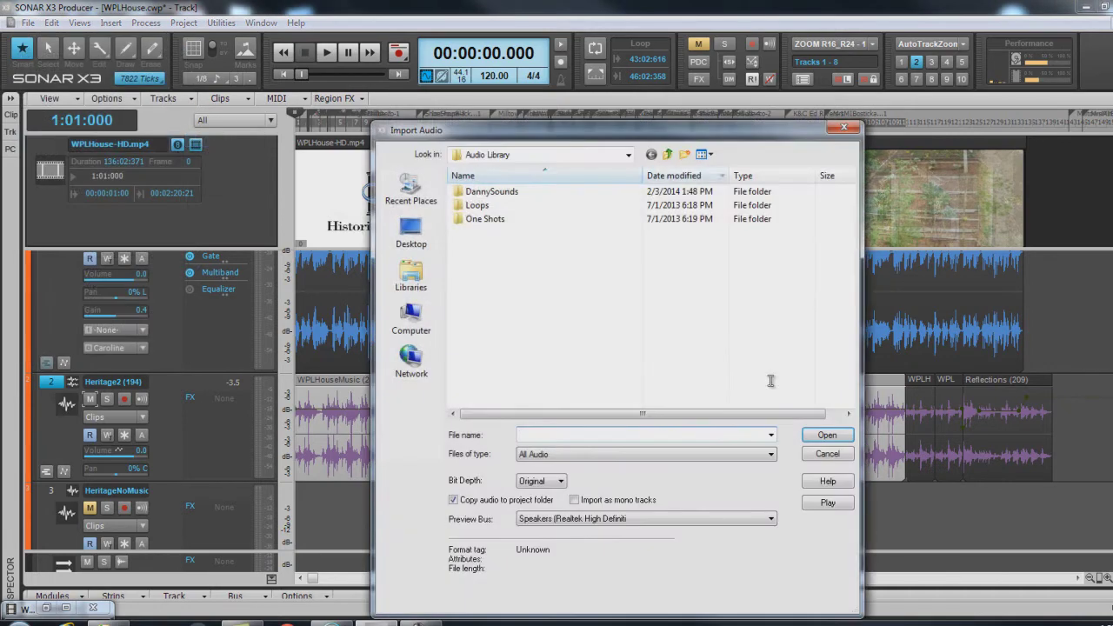
pyautogui.press('BackSpace')
pyautogui.press('BackSpace')
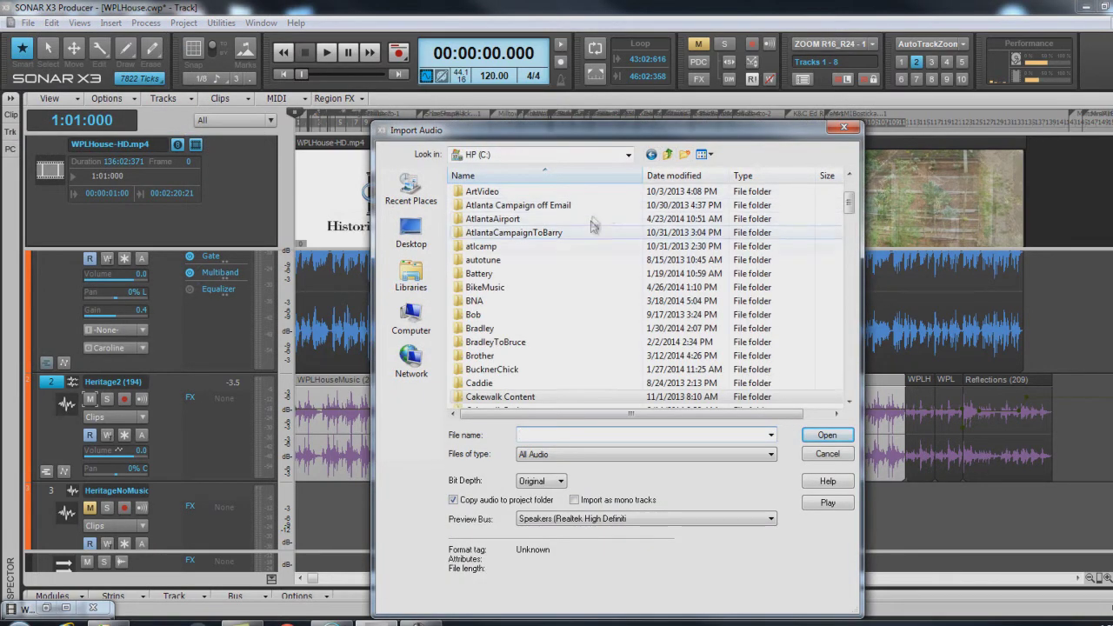
pyautogui.press('c')
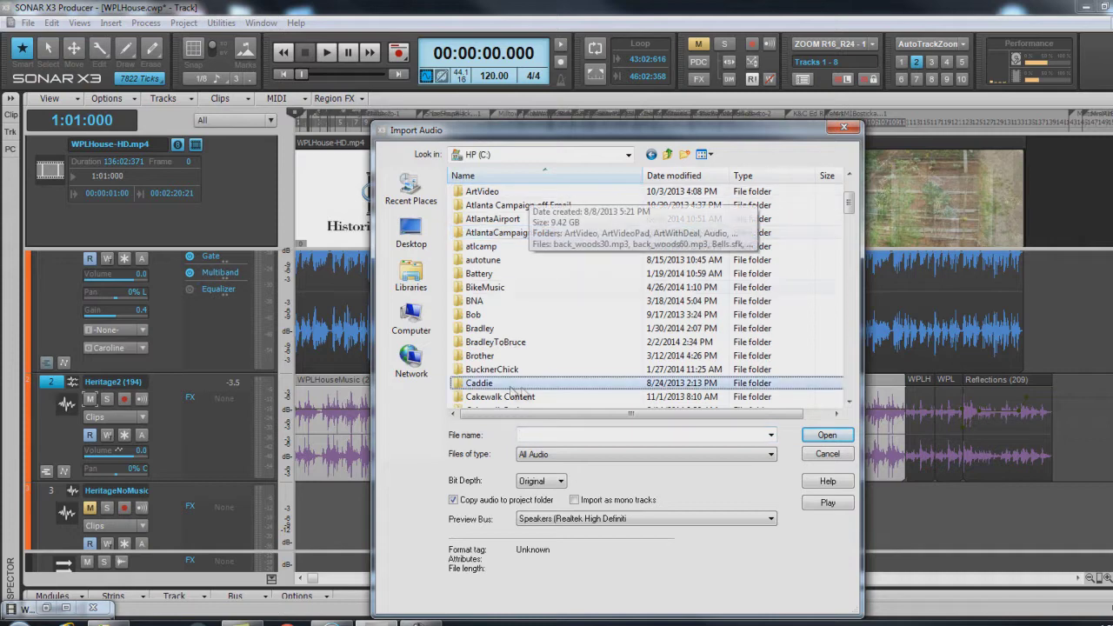
pyautogui.scroll(-2, 533, 383)
pyautogui.scroll(-1, 533, 383)
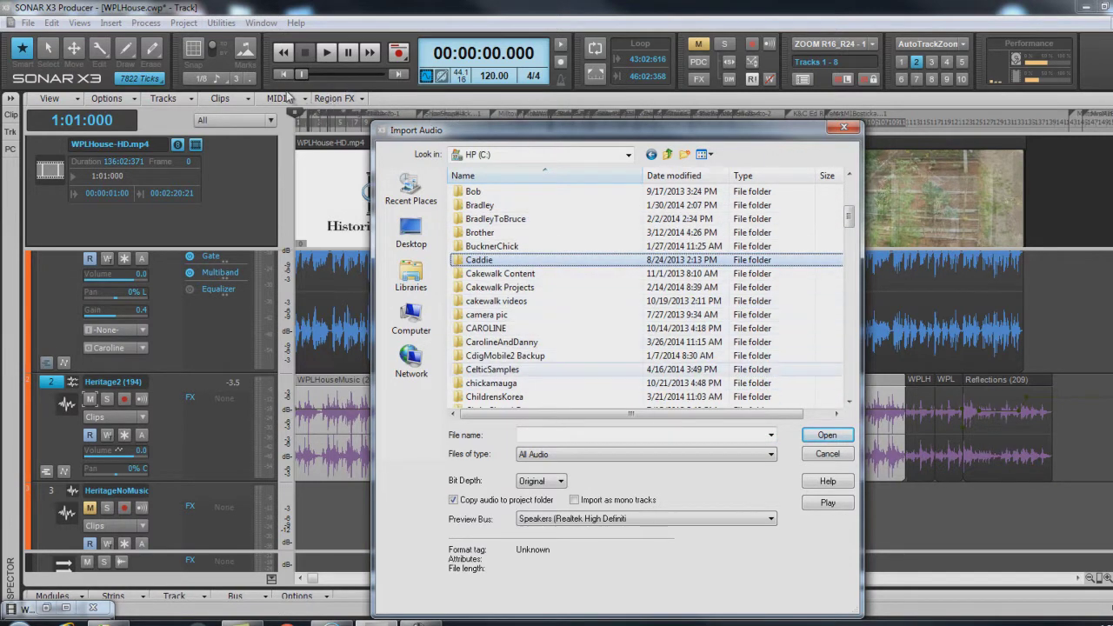
pyautogui.click(495, 397)
pyautogui.scroll(-3, 241, 260)
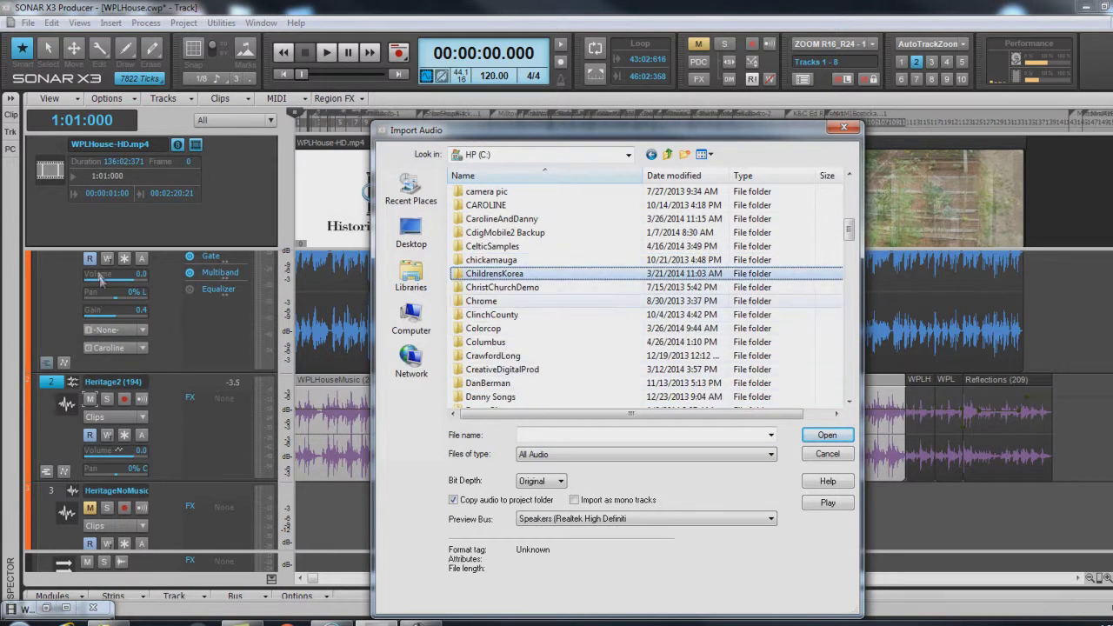
pyautogui.doubleClick(486, 341)
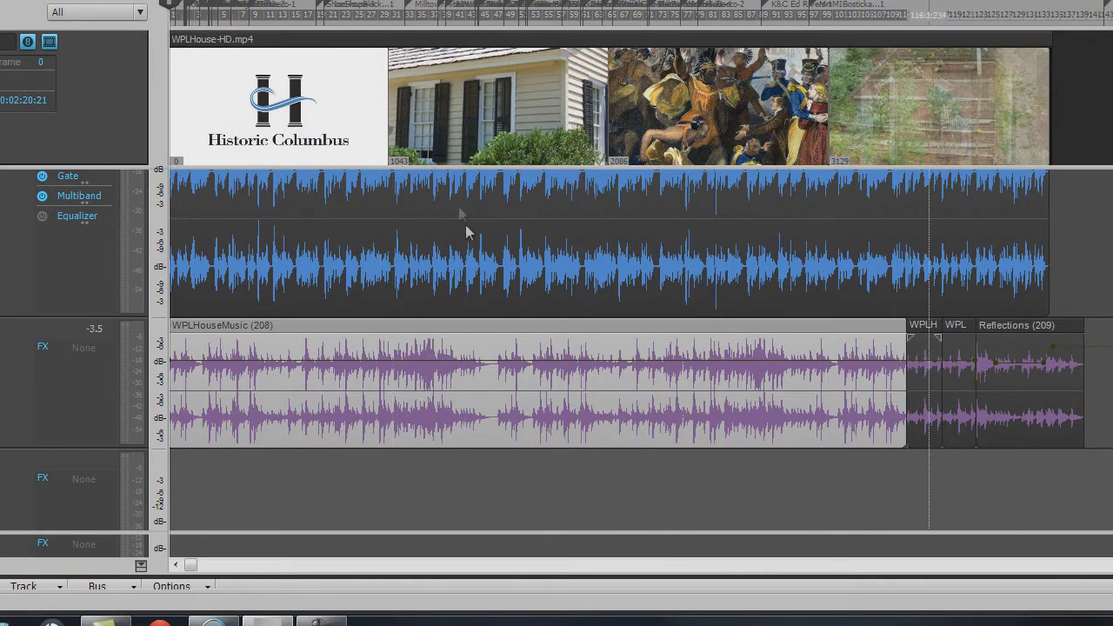
# Select the three short clips ending with Reflections on the Heritage2 (194) track in turn, and preview the project's opening seconds
pyautogui.click(928, 400)
pyautogui.click(966, 400)
pyautogui.click(1018, 400)
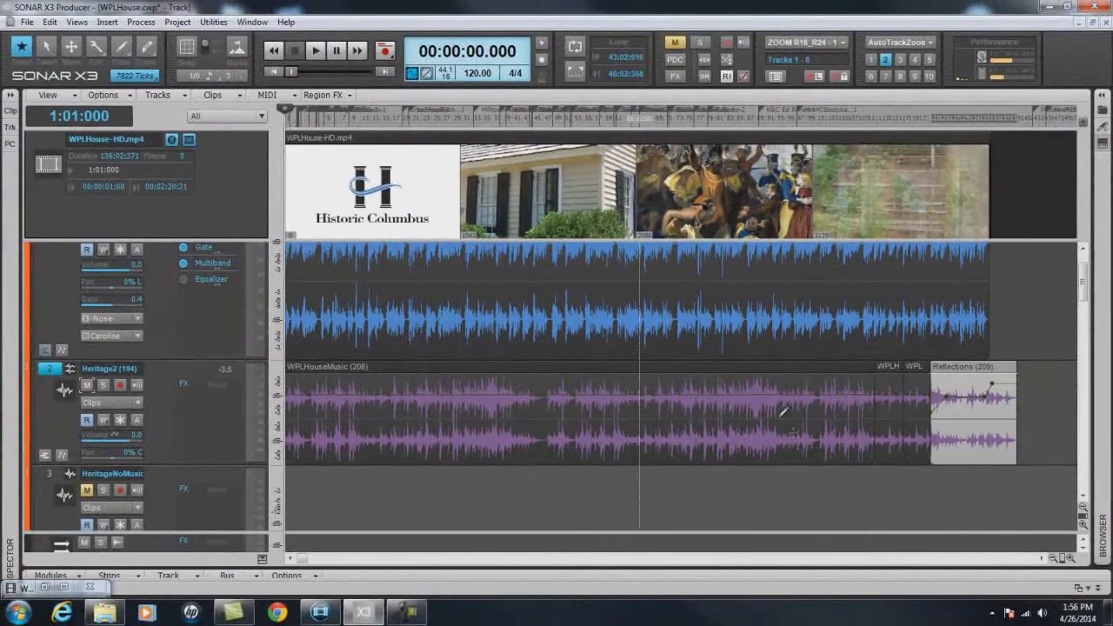
pyautogui.press('space')
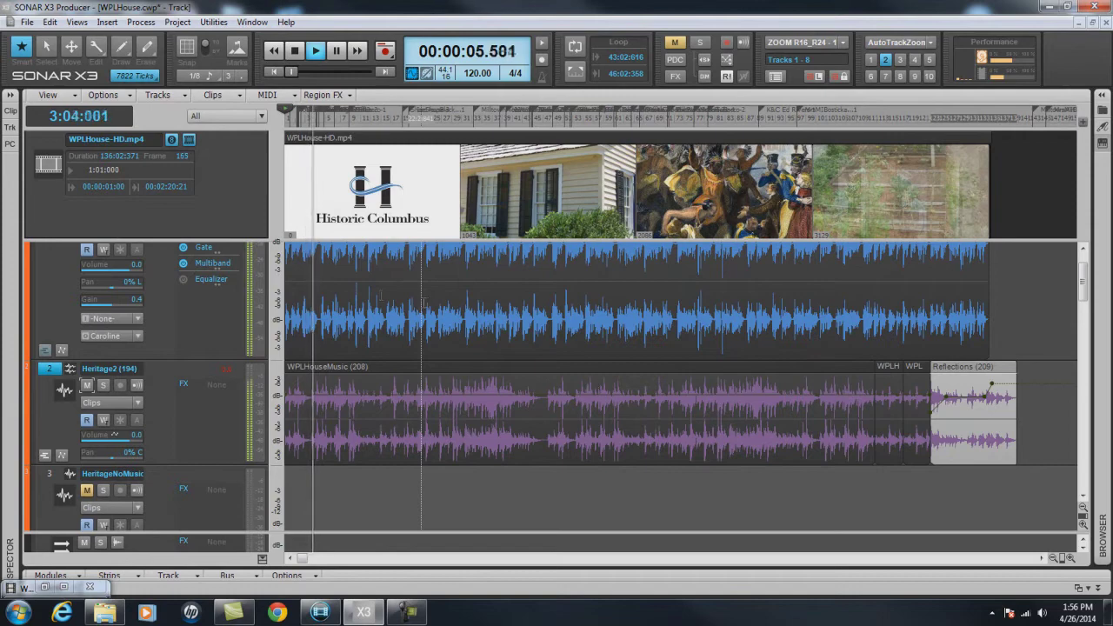
pyautogui.press('space')
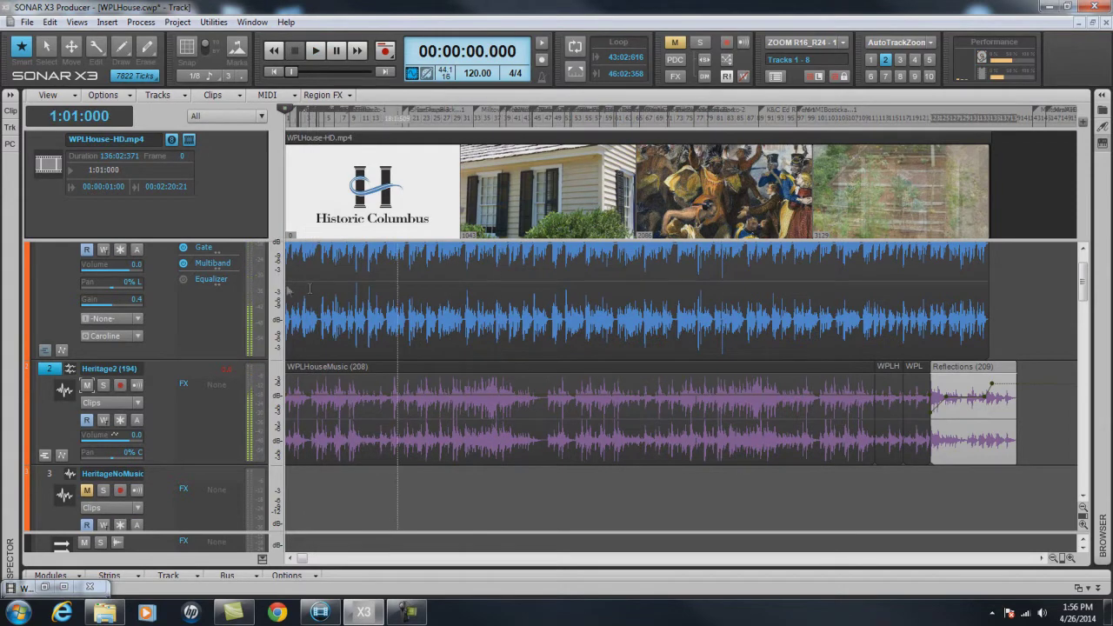
# Select the WPLHouse-HD clip on track 1 and the WPLHouseMusic clips on the Heritage2 (194) track
pyautogui.scroll(1, 308, 289)
pyautogui.click(591, 300)
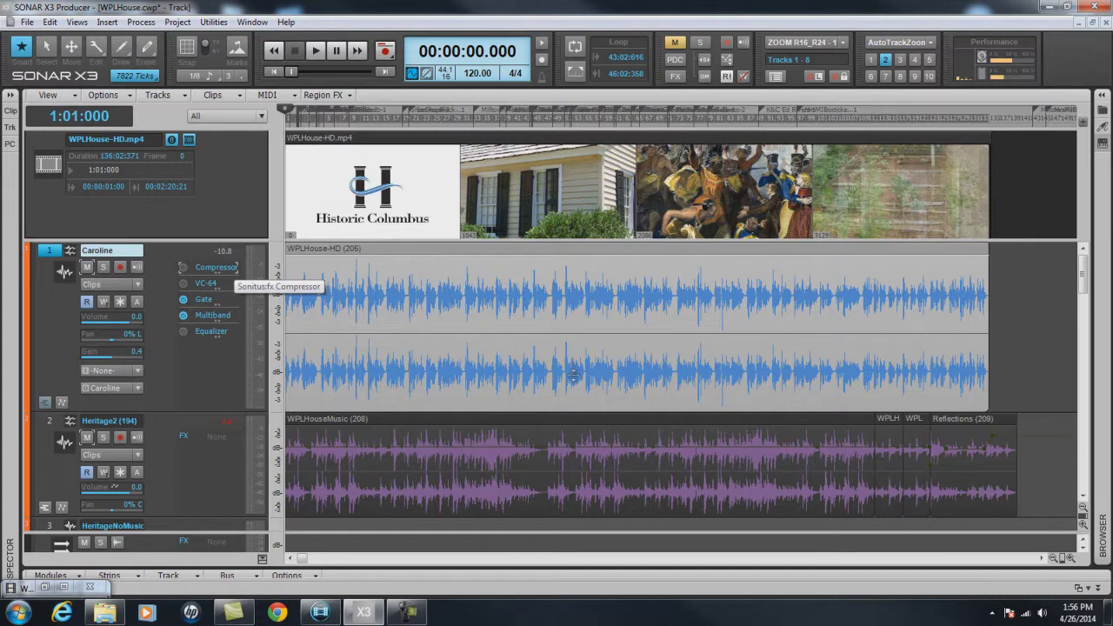
pyautogui.scroll(-1, 548, 317)
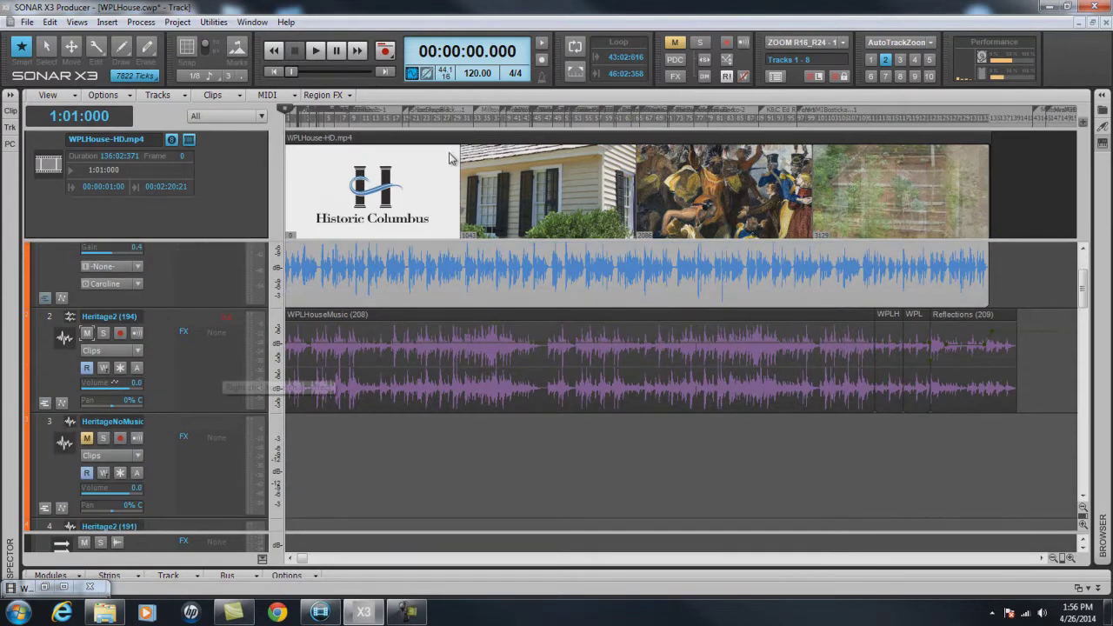
pyautogui.scroll(-1, 651, 410)
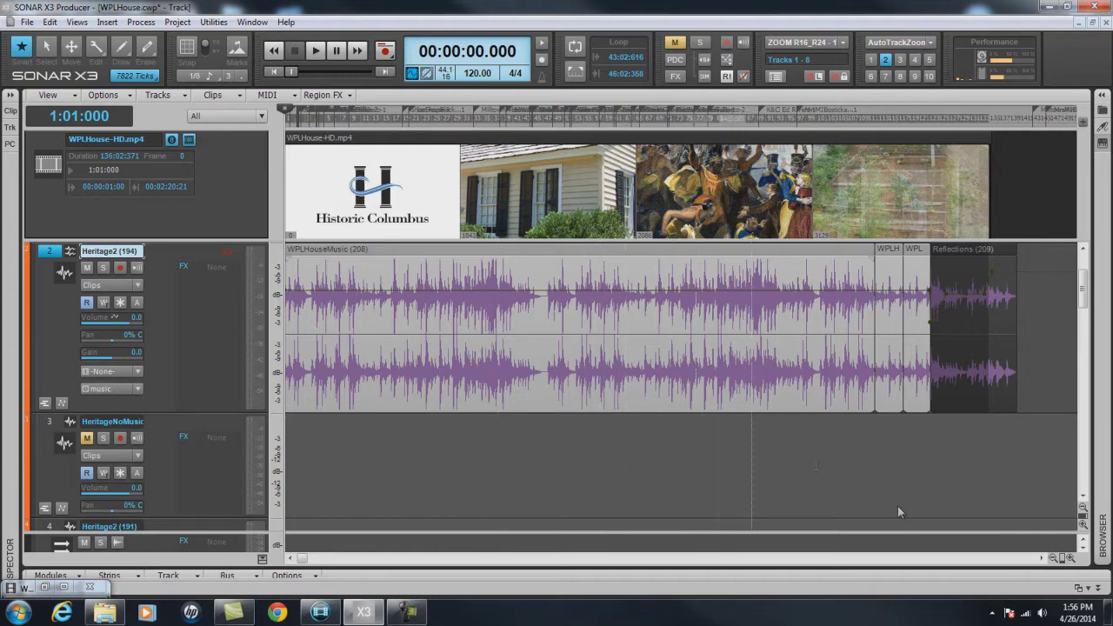
# Play the project from within the Record 1 clip on track 9 with both Dimension Pro tracks soloed
pyautogui.scroll(-5, 753, 445)
pyautogui.scroll(-3, 755, 442)
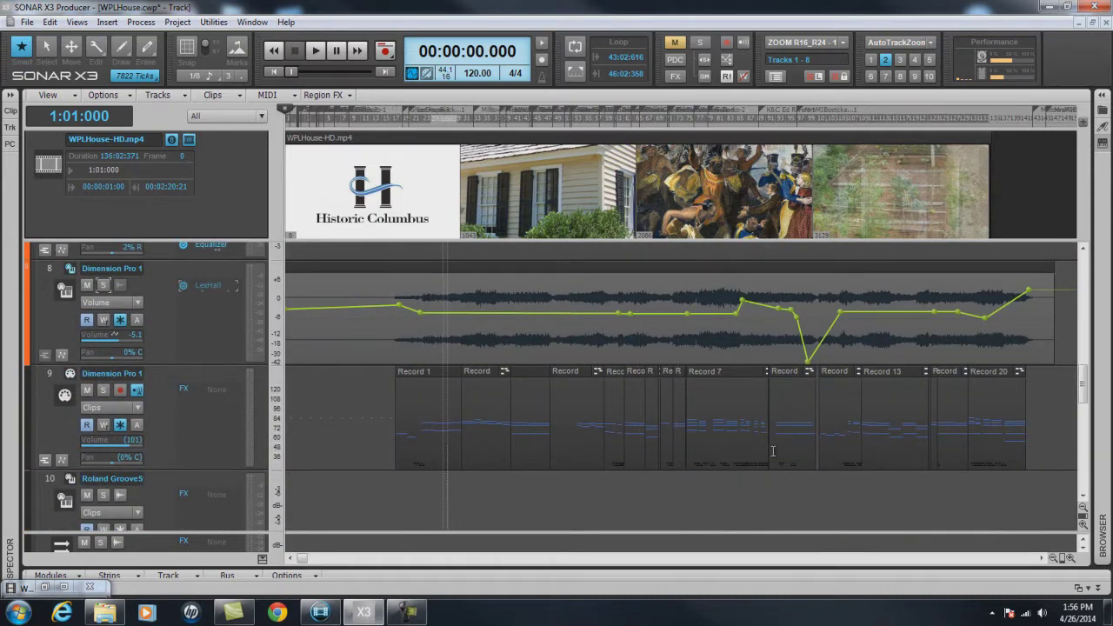
pyautogui.click(444, 418)
pyautogui.press('space')
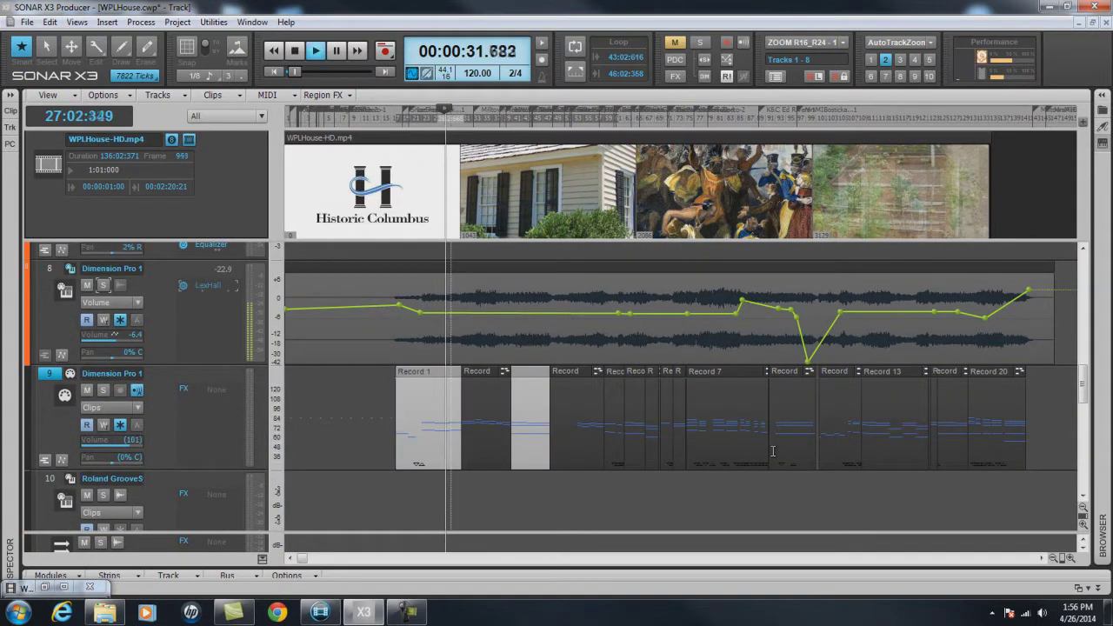
pyautogui.press('/')
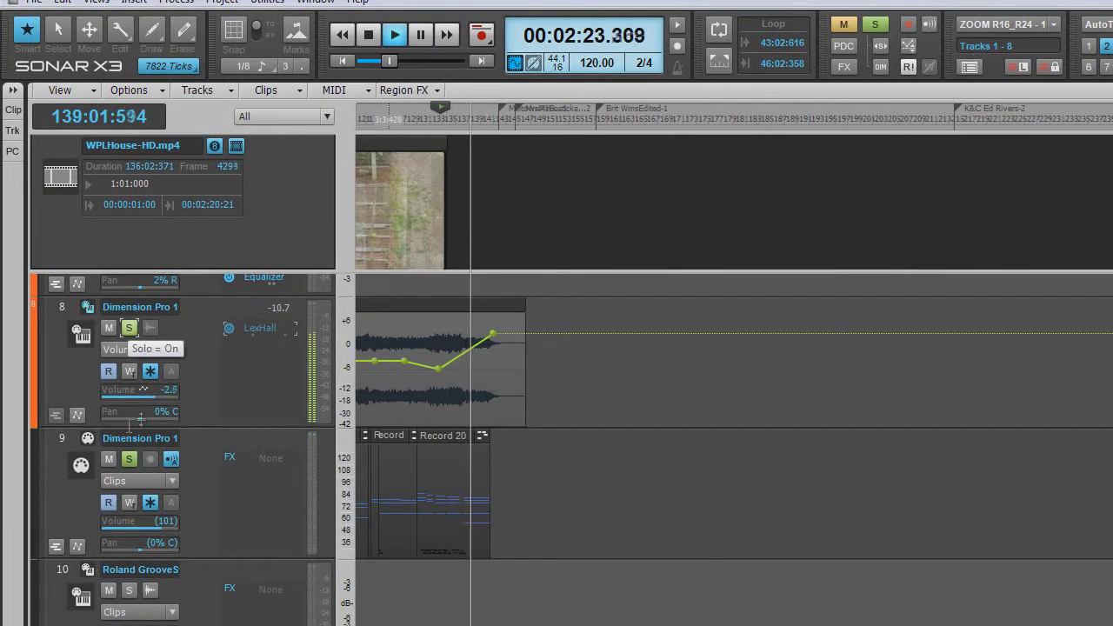
# Stop playback with the solo cleared on both Dimension Pro tracks, and return to the start of the project
pyautogui.press('space')
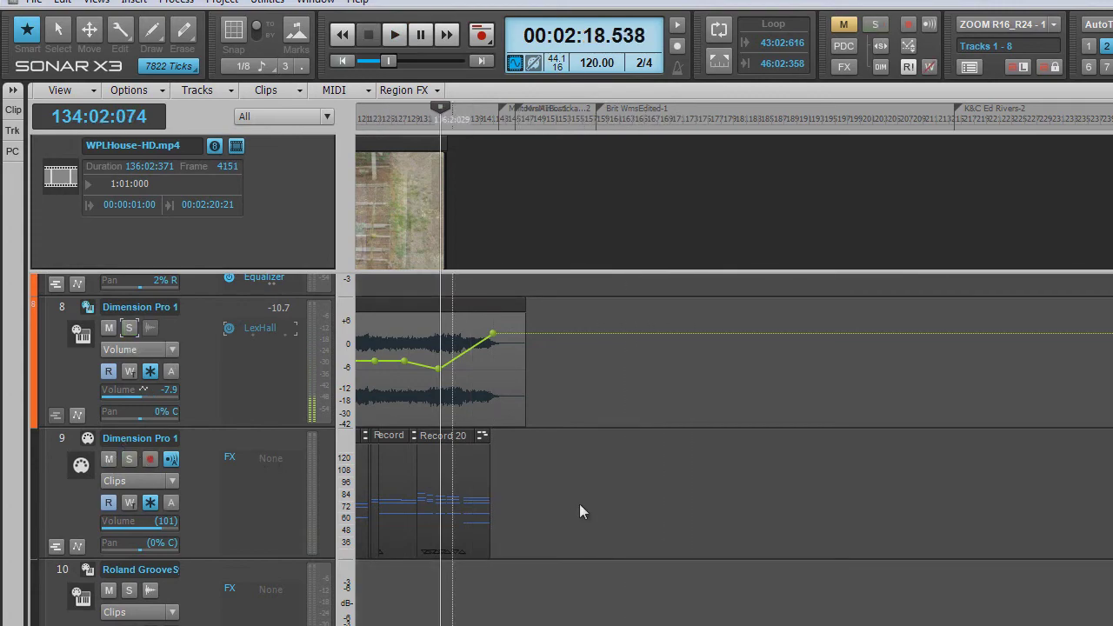
pyautogui.hotkey('ctrl', 'Home')
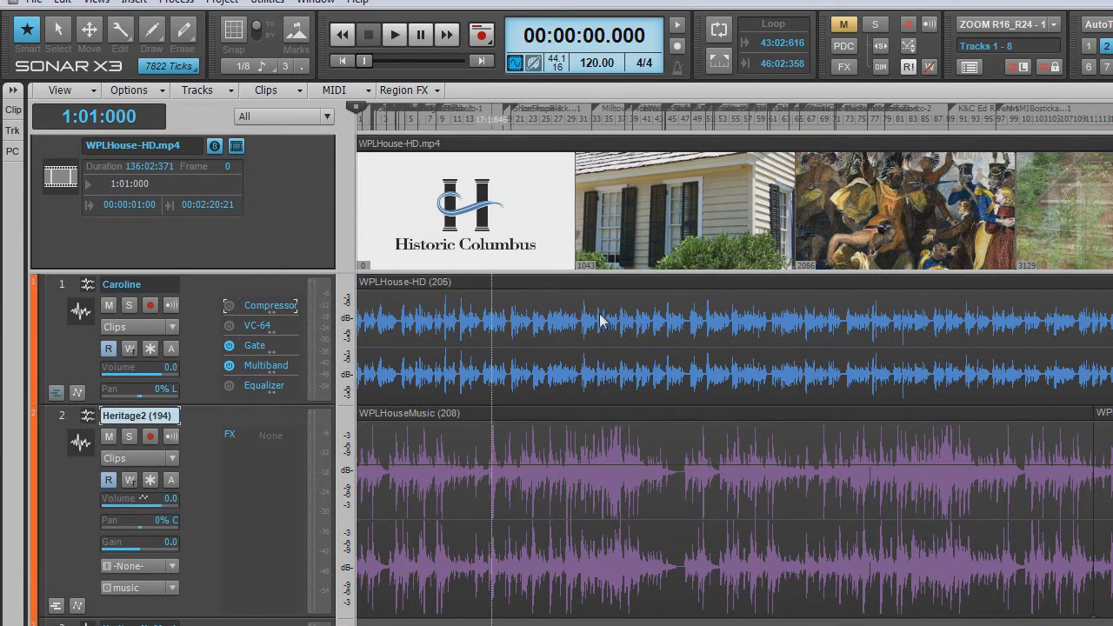
# Bring up the video import dialog twice, cancelling it each time without choosing a file
pyautogui.click(33, 2)
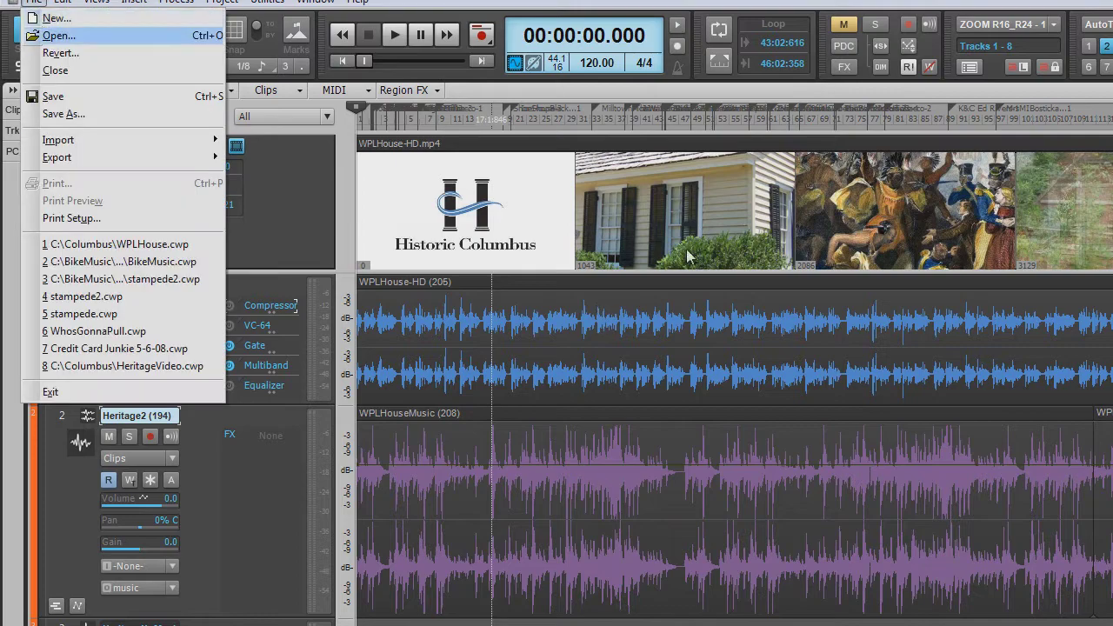
pyautogui.moveTo(129, 140)
pyautogui.press('Return')
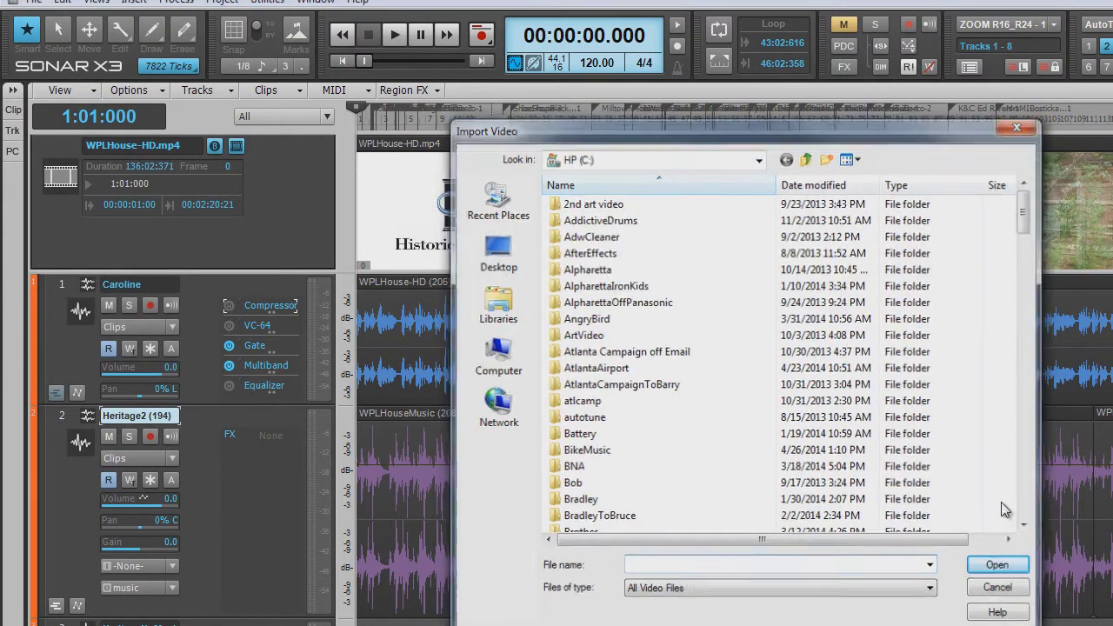
pyautogui.click(1019, 124)
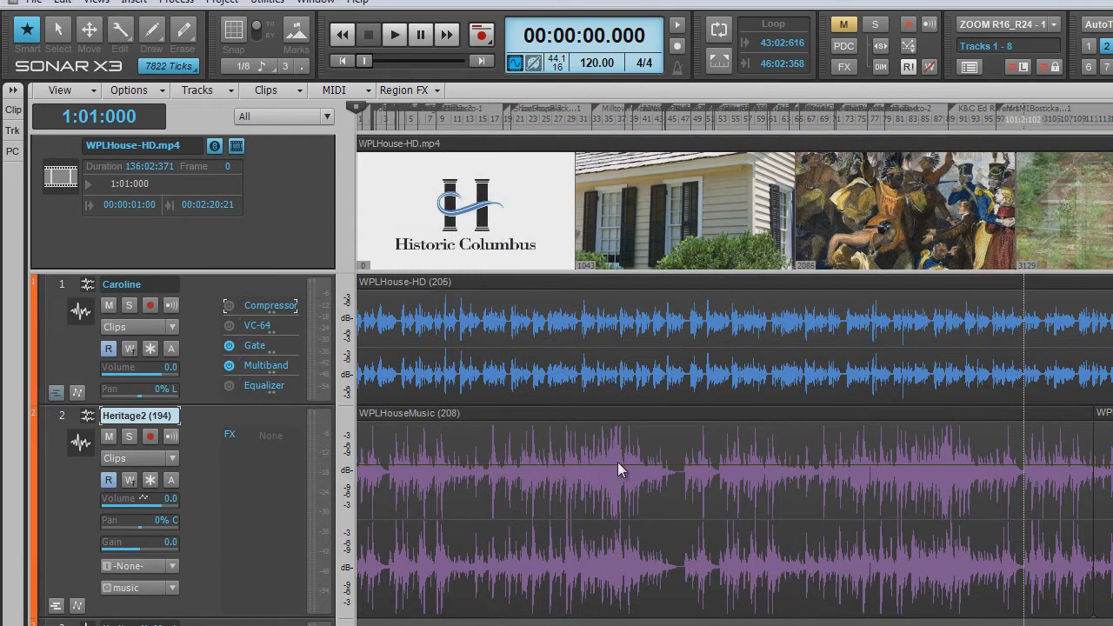
pyautogui.hotkey('alt', 'f')
pyautogui.press('Down')
pyautogui.press('Down')
pyautogui.press('Down')
pyautogui.press('Down')
pyautogui.press('Down')
pyautogui.press('Down')
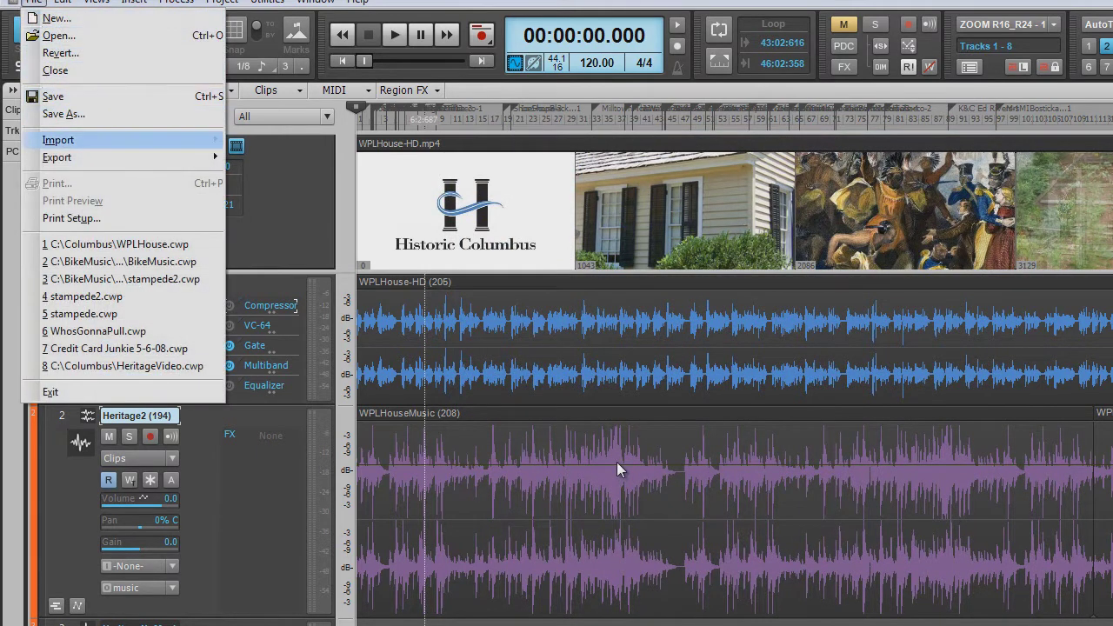
pyautogui.press('Right')
pyautogui.press('Down')
pyautogui.press('Down')
pyautogui.press('Return')
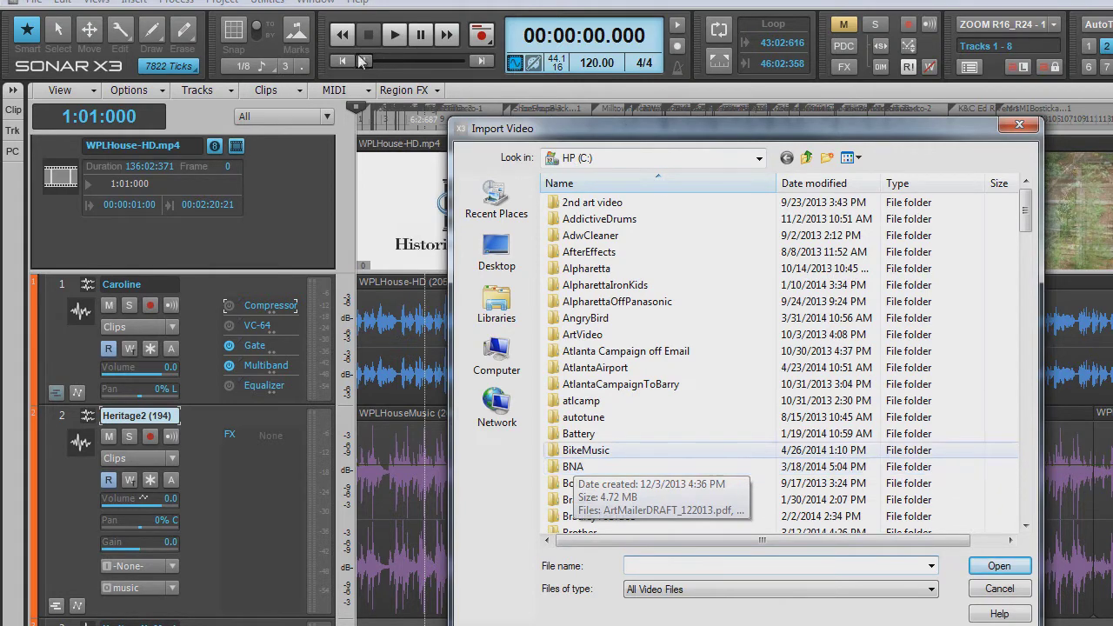
pyautogui.press('Escape')
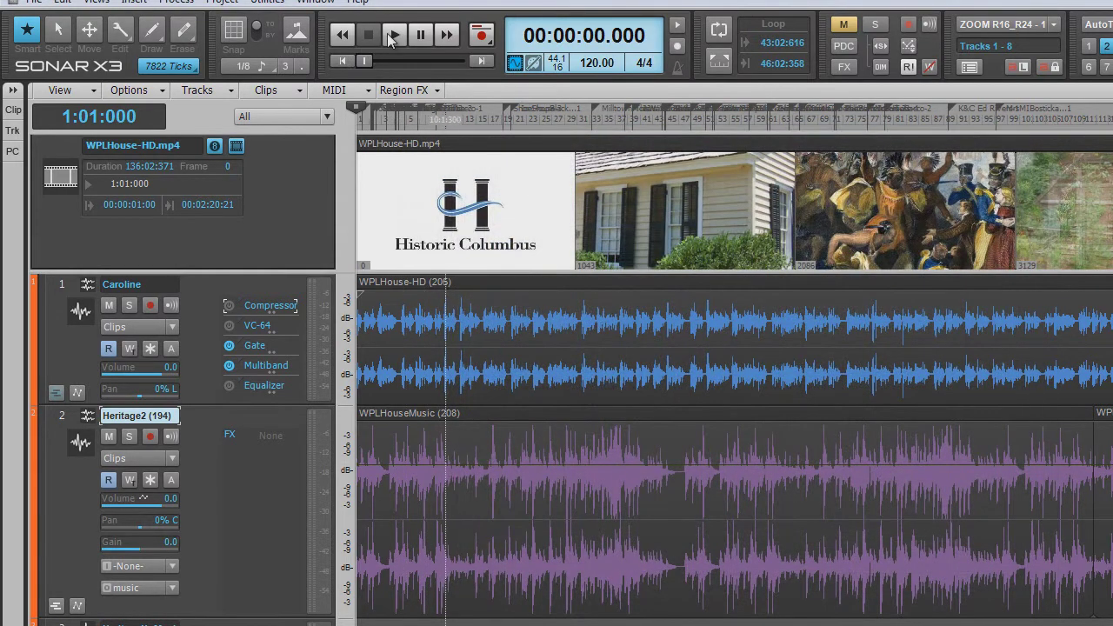
# Select the WPLHouse-HD clip on the Caroline track and play that track soloed from the project start
pyautogui.press('/')
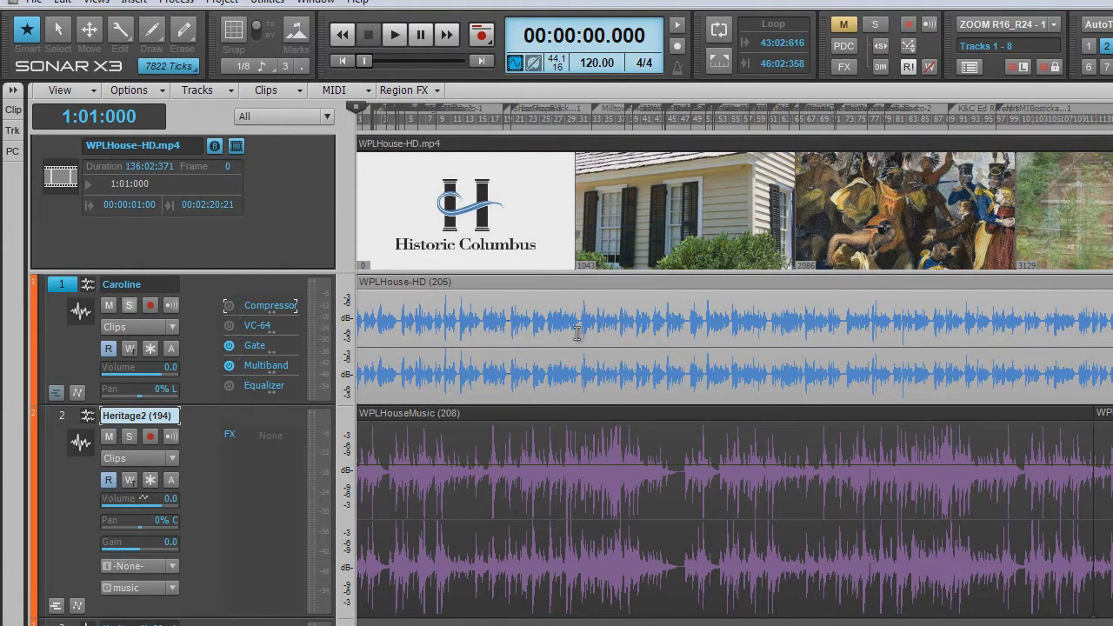
pyautogui.press('space')
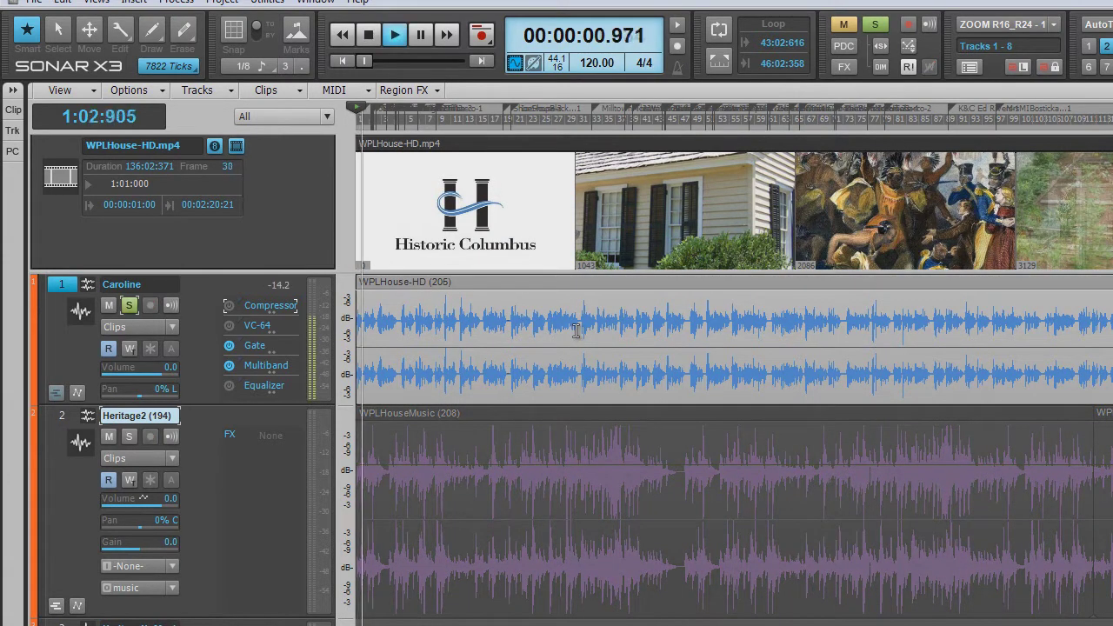
pyautogui.press('space')
# Select the first WPLHouseMusic clip on the Heritage2 (194) track and play that track soloed from about 6.6 seconds, clearing the solo when finished
pyautogui.press('Down')
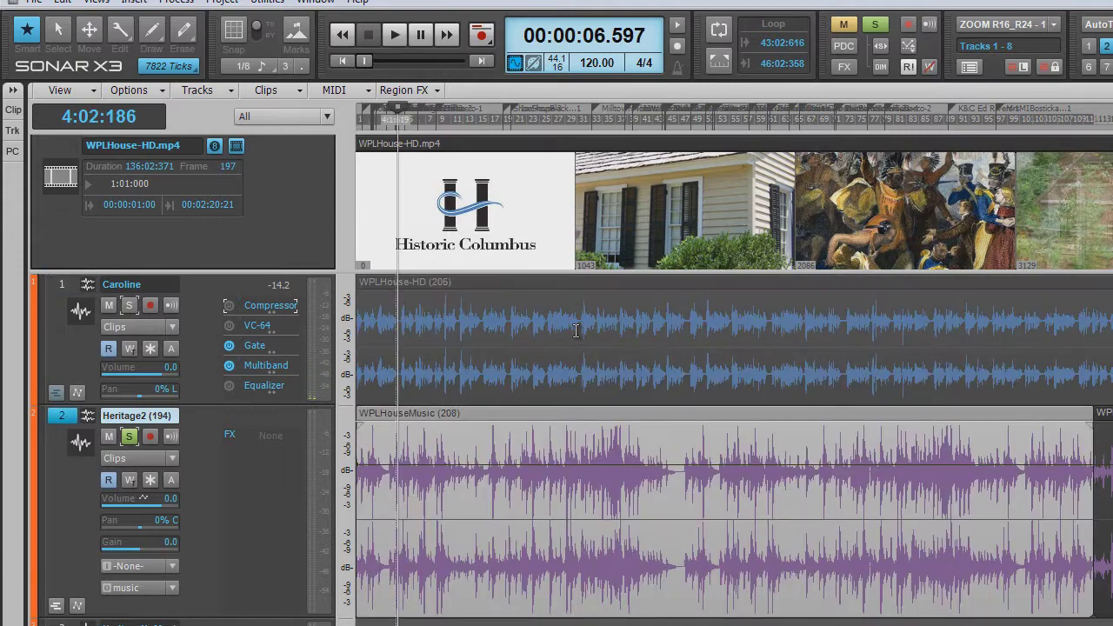
pyautogui.press('space')
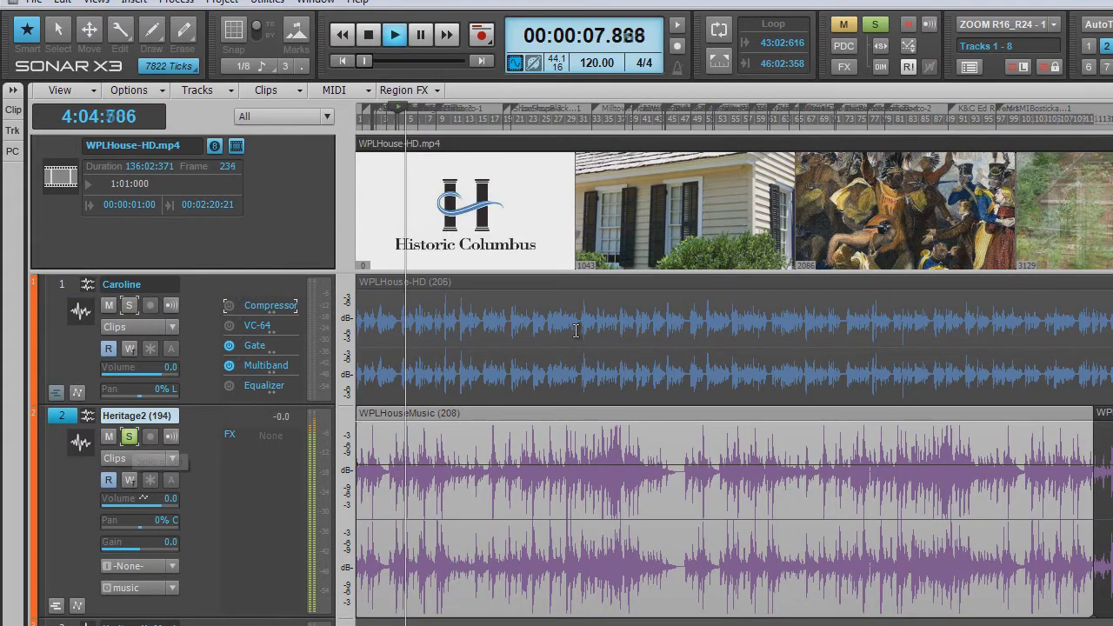
pyautogui.press('space')
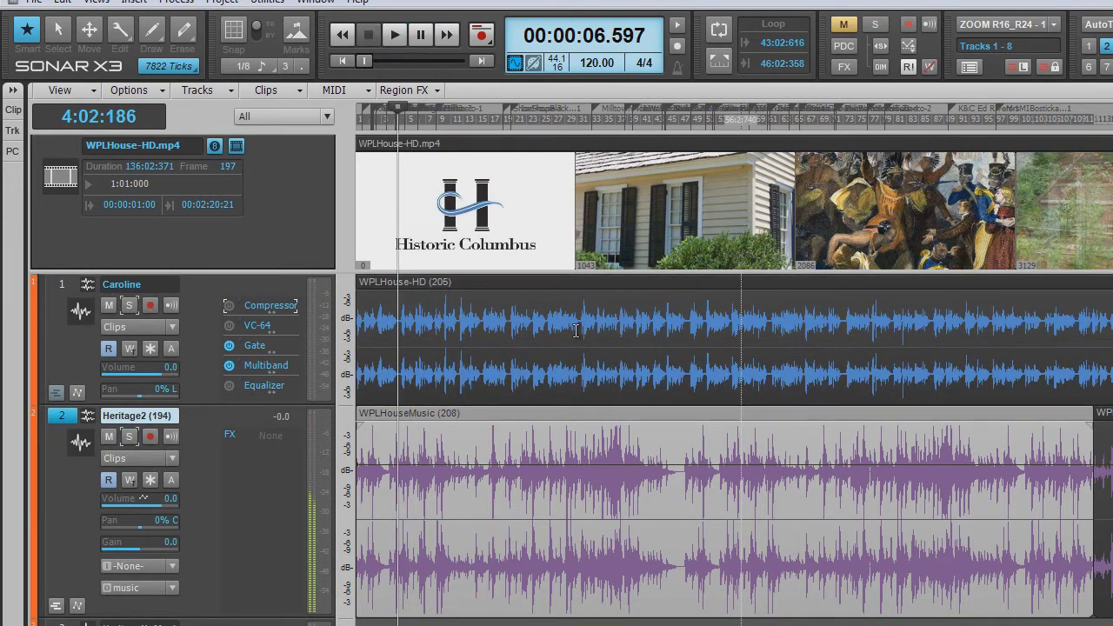
# Select the Record 1 clip on Dimension Pro track 9 and show the project's Synth Rack in the Browser
pyautogui.scroll(-3, 576, 330)
pyautogui.scroll(-6, 575, 330)
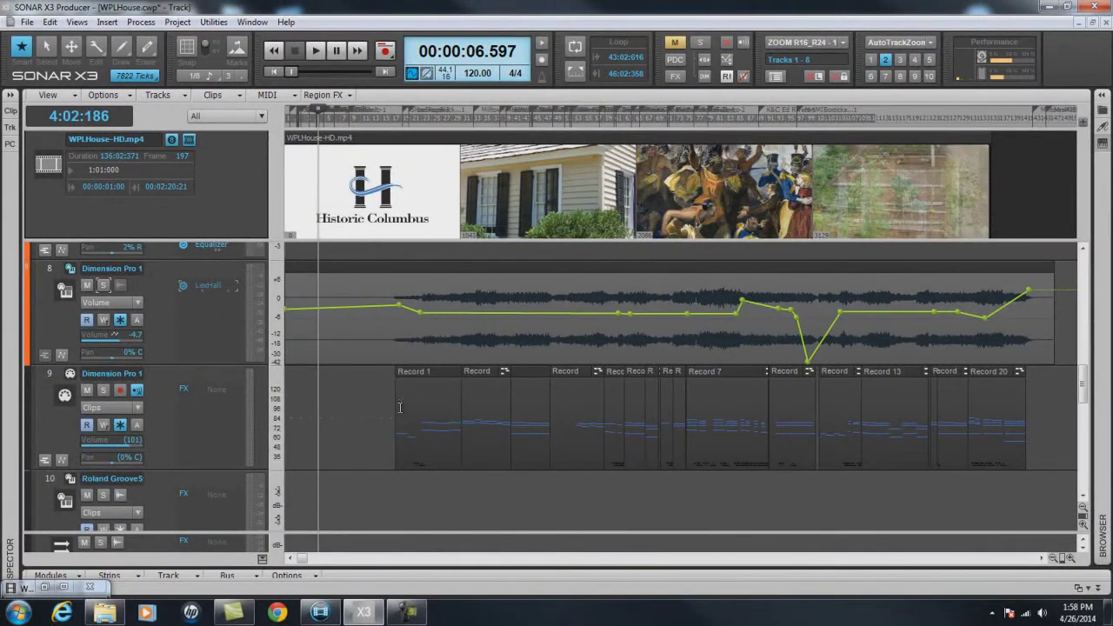
pyautogui.click(440, 426)
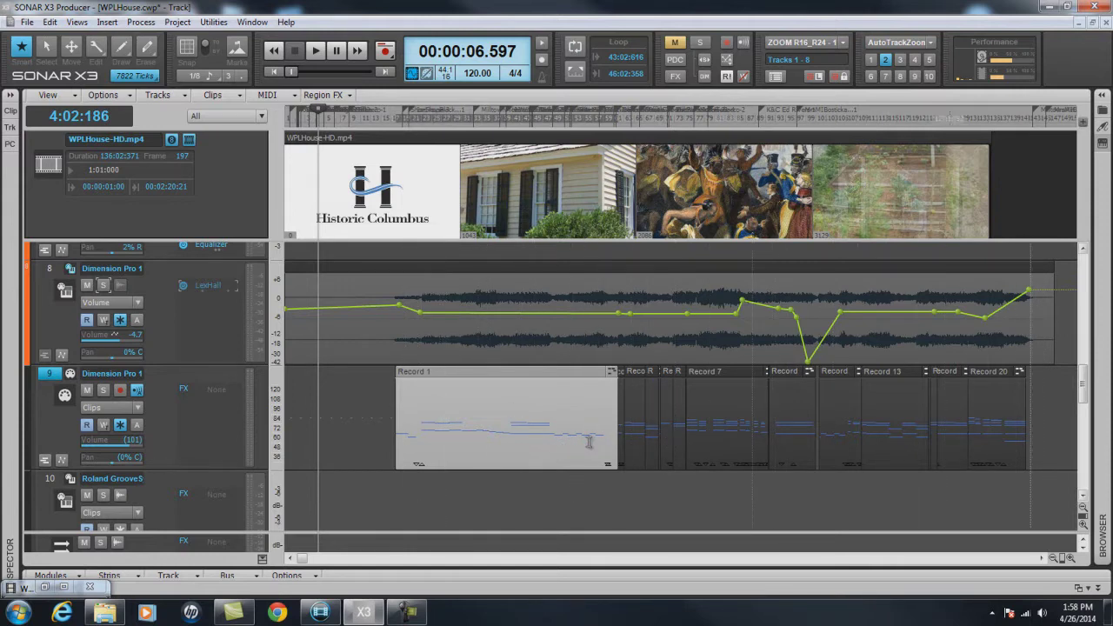
pyautogui.press('b')
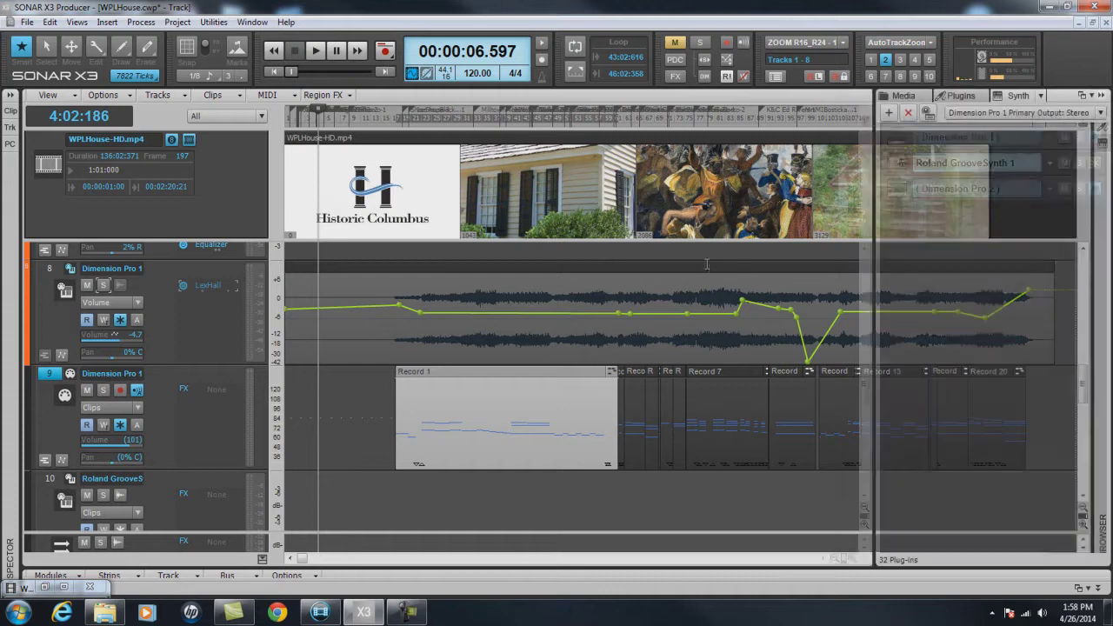
pyautogui.hotkey('ctrl', 'z')
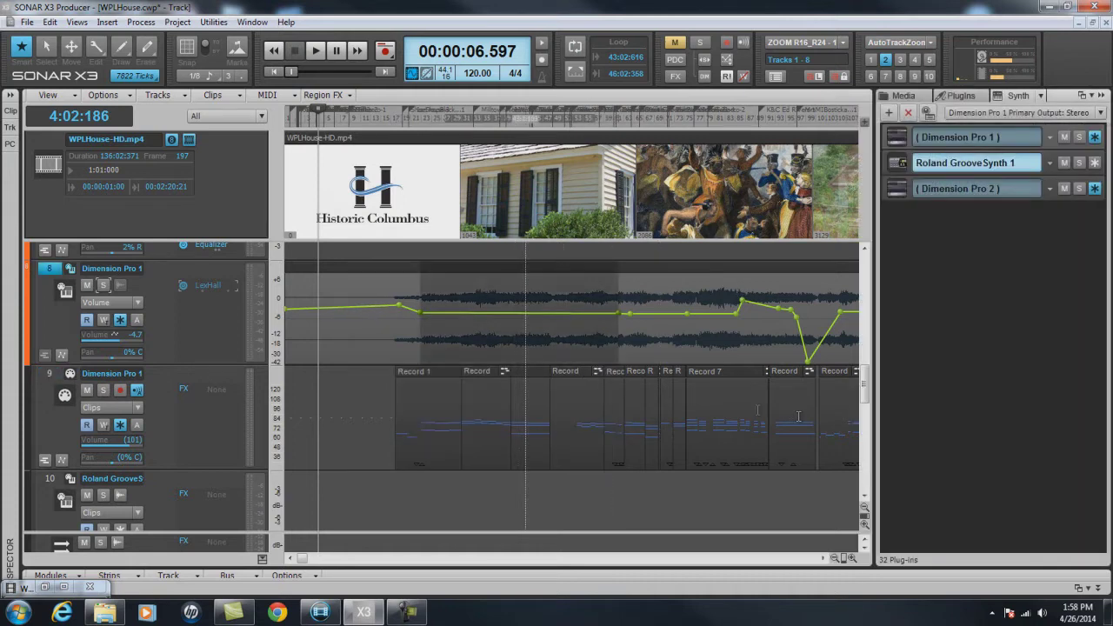